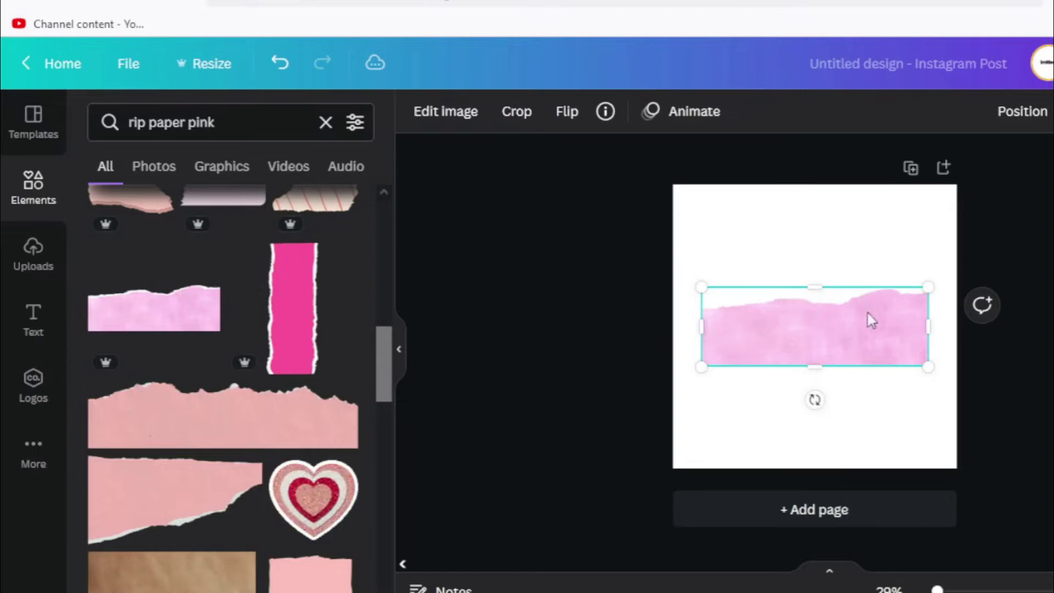
# - Move the pink torn paper to the bottom of the page and enlarge it to the full page width
pyautogui.moveTo(822, 330); pyautogui.dragTo(796, 427)
pyautogui.moveTo(900, 389); pyautogui.dragTo(950, 369)
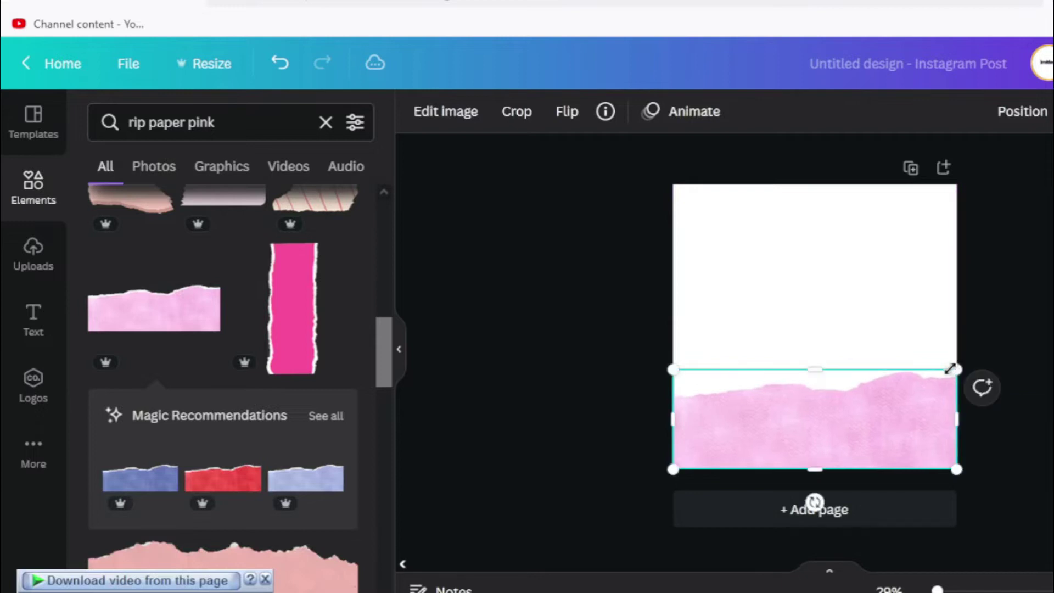
# - Duplicate the torn paper, rotate the copy upside down, and enlarge it across the top of the page, leaving a white gap between the two
pyautogui.hotkey('ctrl', 'd')
pyautogui.moveTo(817, 412); pyautogui.dragTo(811, 274)
pyautogui.moveTo(810, 360); pyautogui.dragTo(815, 173)
pyautogui.moveTo(819, 251); pyautogui.dragTo(822, 217)
pyautogui.moveTo(957, 284); pyautogui.dragTo(1052, 325)
pyautogui.moveTo(906, 269); pyautogui.dragTo(788, 264)
pyautogui.moveTo(560, 324); pyautogui.dragTo(501, 389)
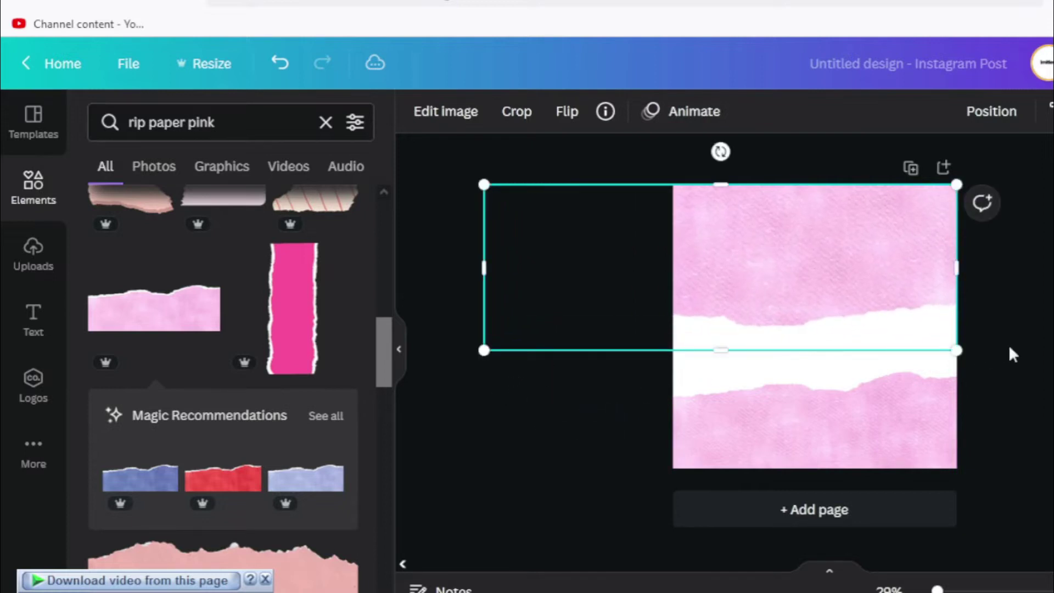
pyautogui.press('Escape')
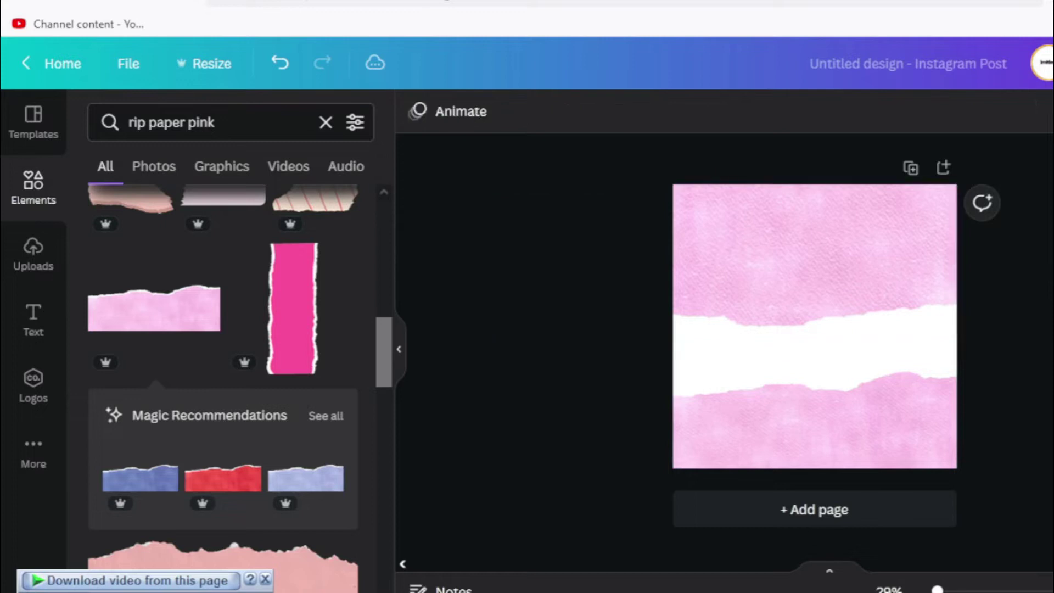
# - Search the elements for "women dj"
pyautogui.click(172, 121)
pyautogui.tripleClick(186, 121)
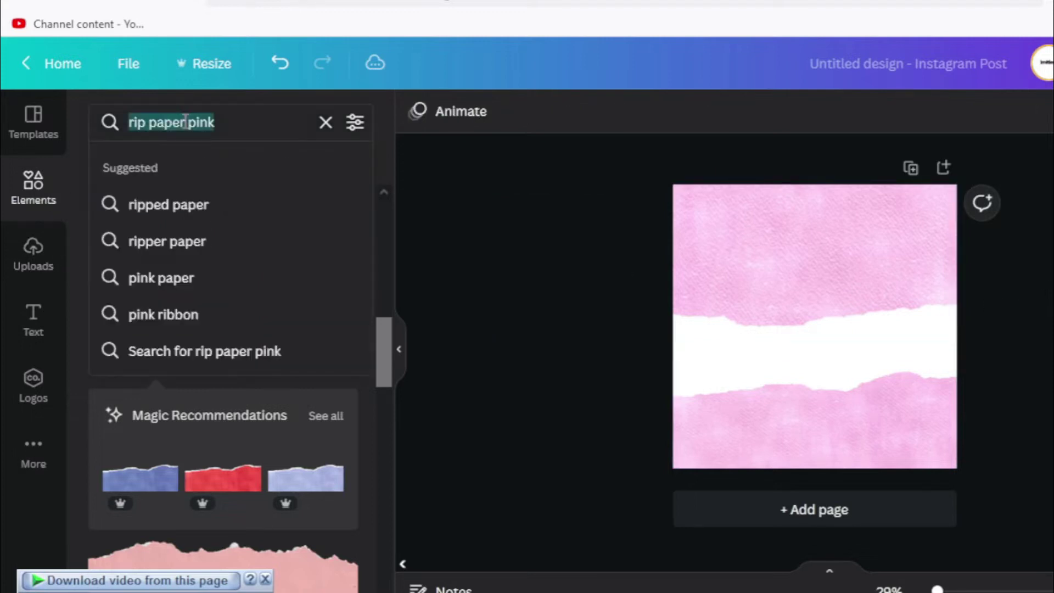
pyautogui.write('women dj')
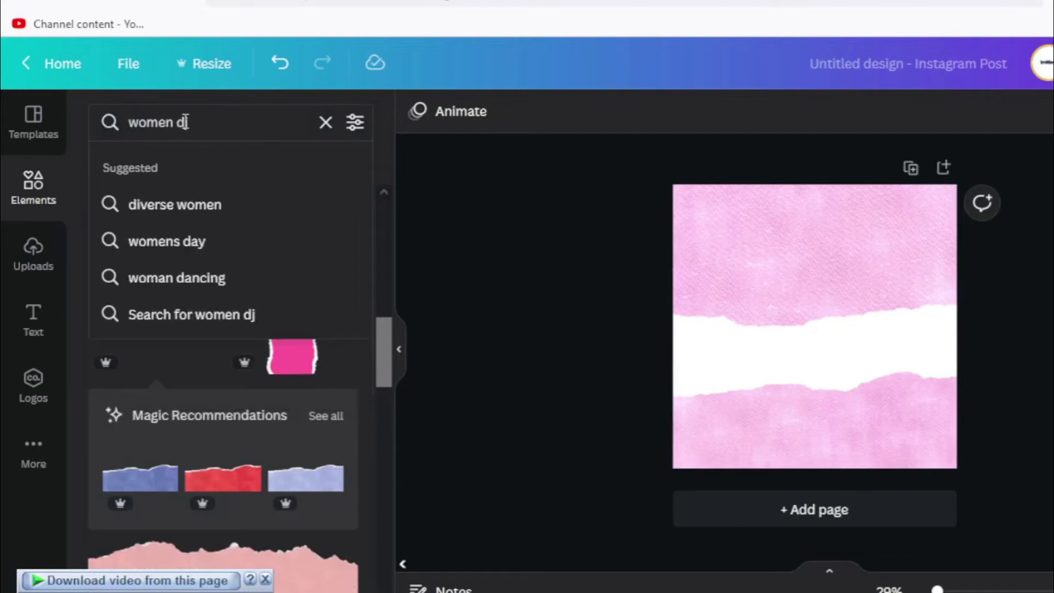
pyautogui.press('Return')
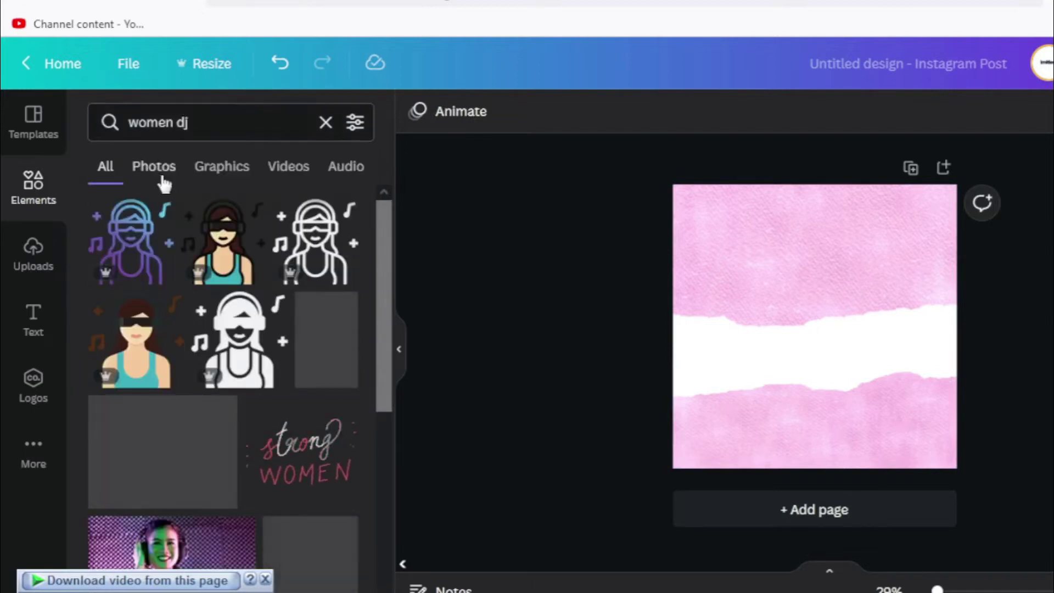
# - Filter the search results to cut-outs only and browse the DJ images
pyautogui.click(354, 121)
pyautogui.scroll(-3, 283, 379)
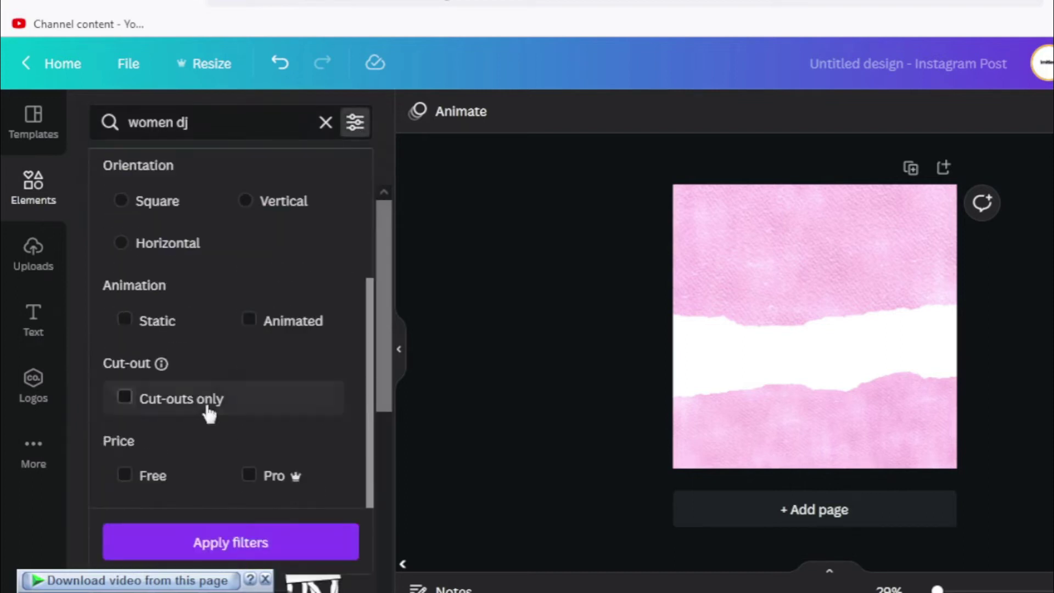
pyautogui.click(209, 404)
pyautogui.click(212, 541)
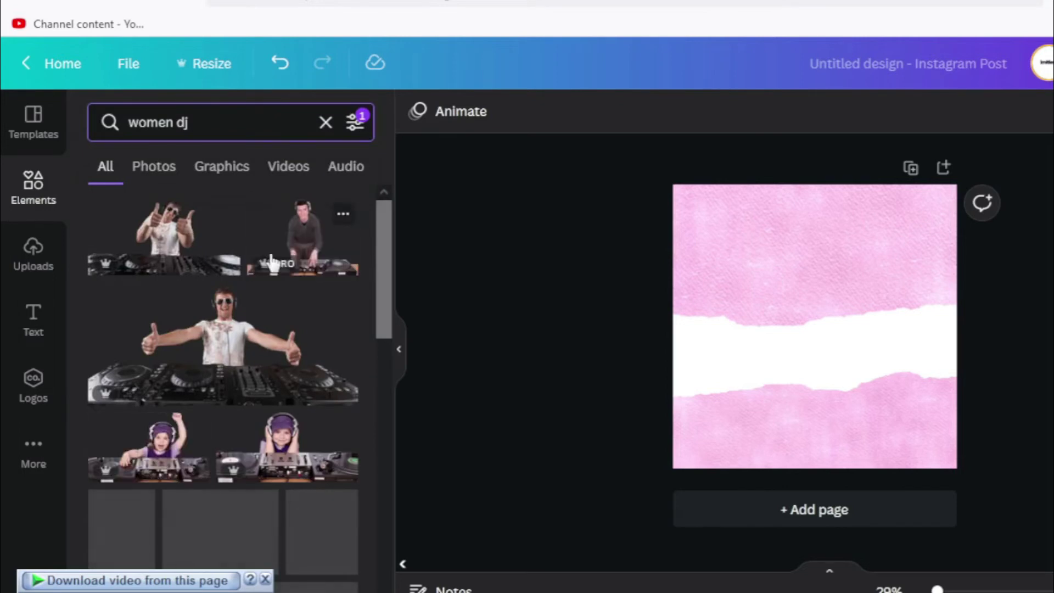
pyautogui.scroll(-4, 276, 260)
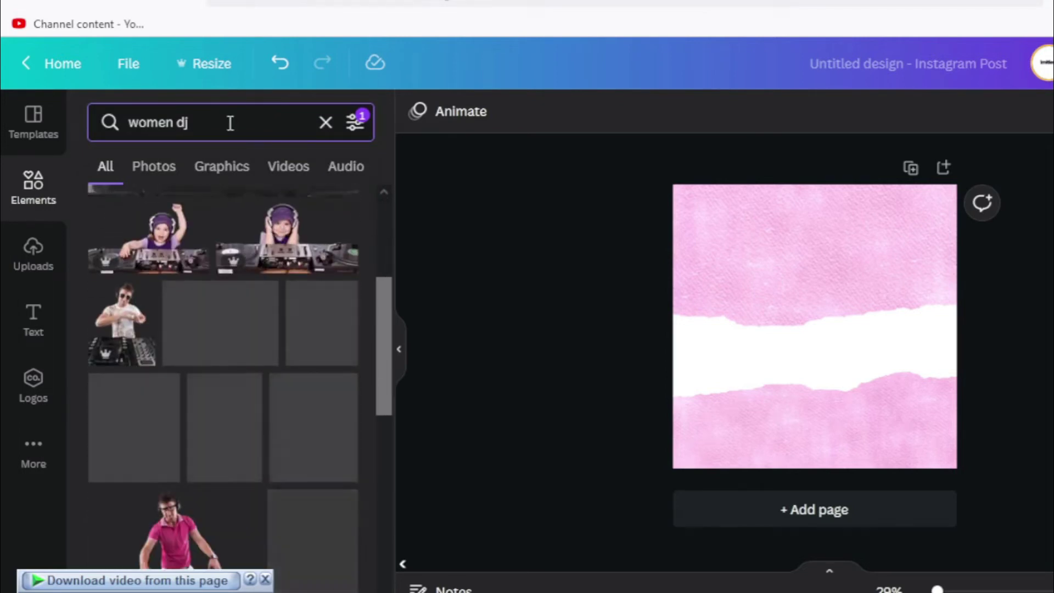
pyautogui.scroll(-5, 307, 269)
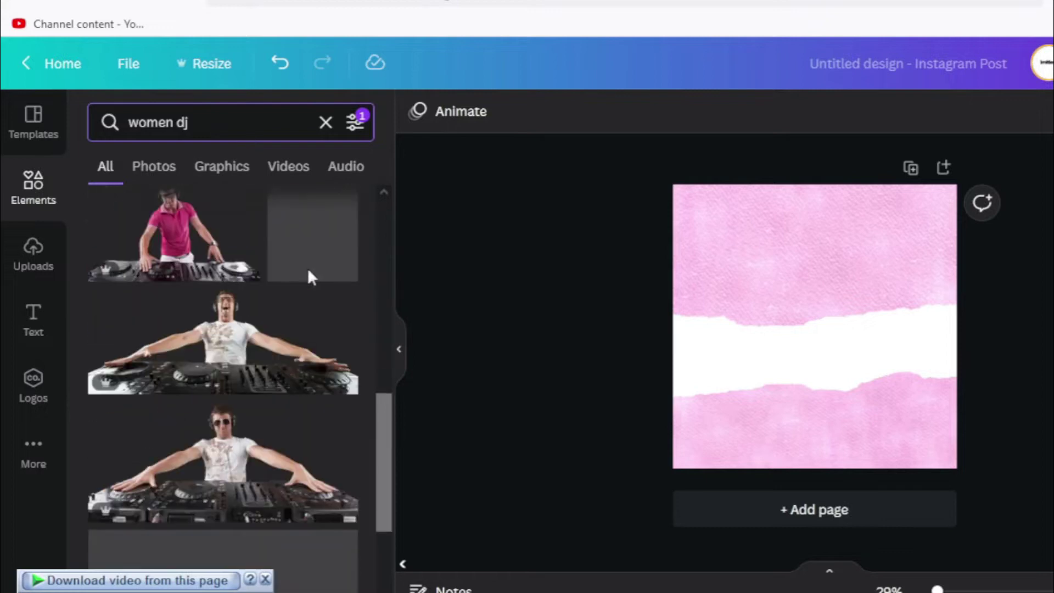
pyautogui.scroll(-3, 305, 266)
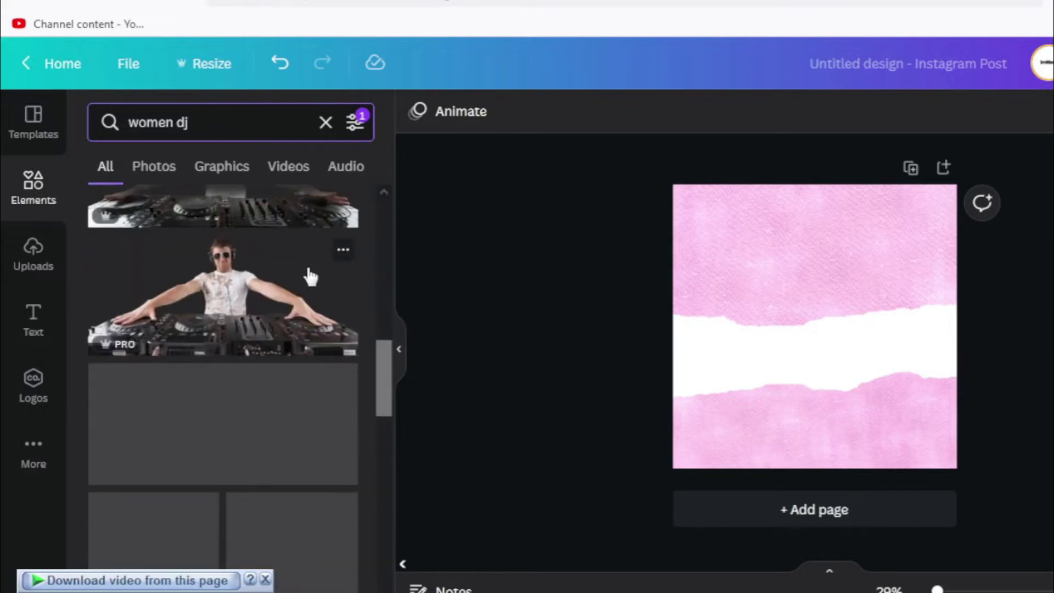
# - Search for "women standing" and add the cut-out of the woman in a grey skirt suit to the page
pyautogui.doubleClick(182, 121)
pyautogui.write('s')
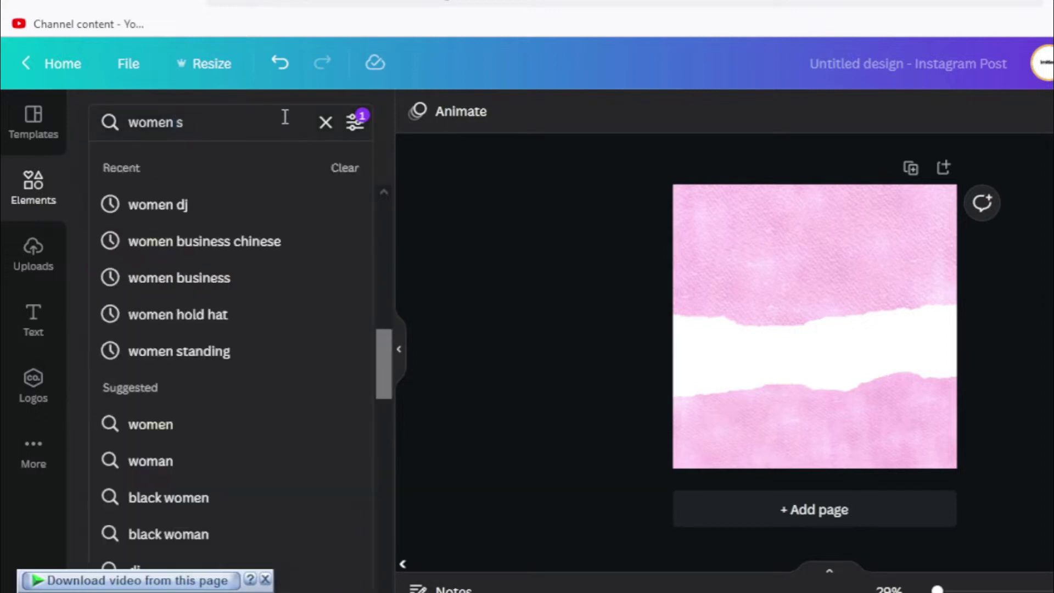
pyautogui.write('tanding')
pyautogui.press('Return')
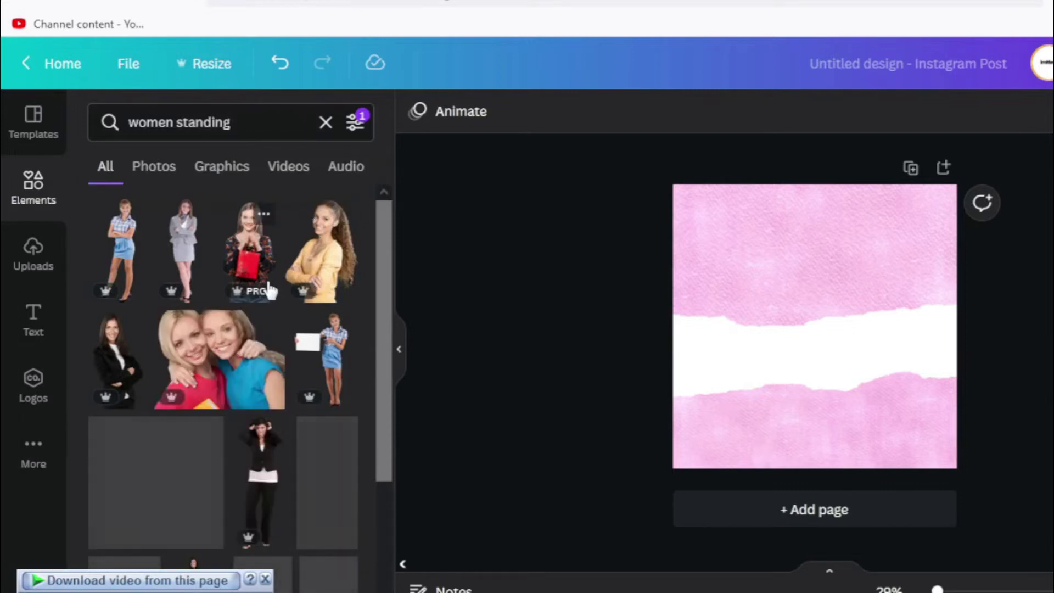
pyautogui.scroll(-3, 269, 291)
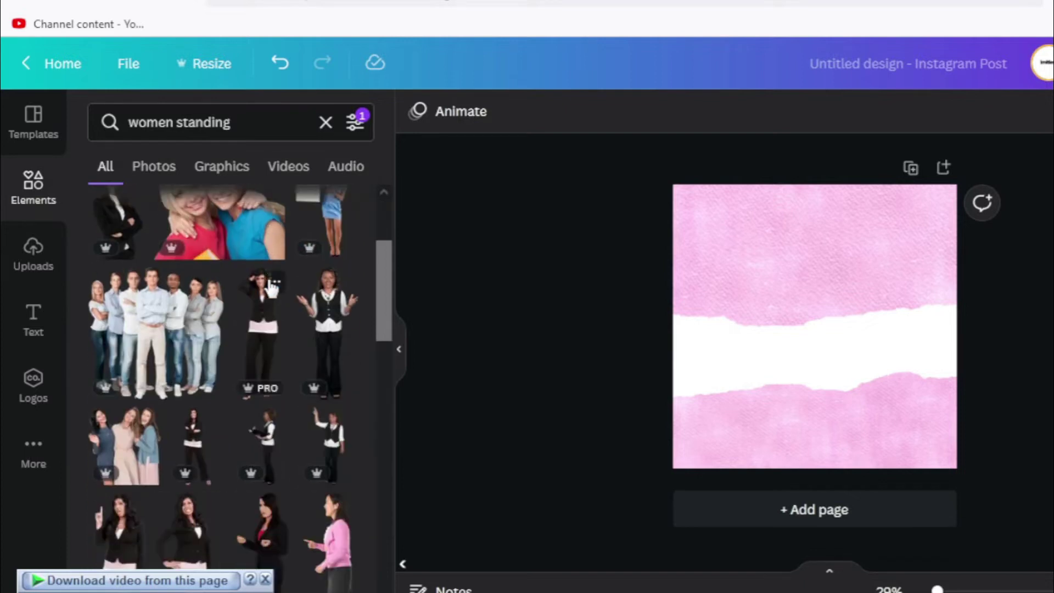
pyautogui.scroll(-2, 273, 289)
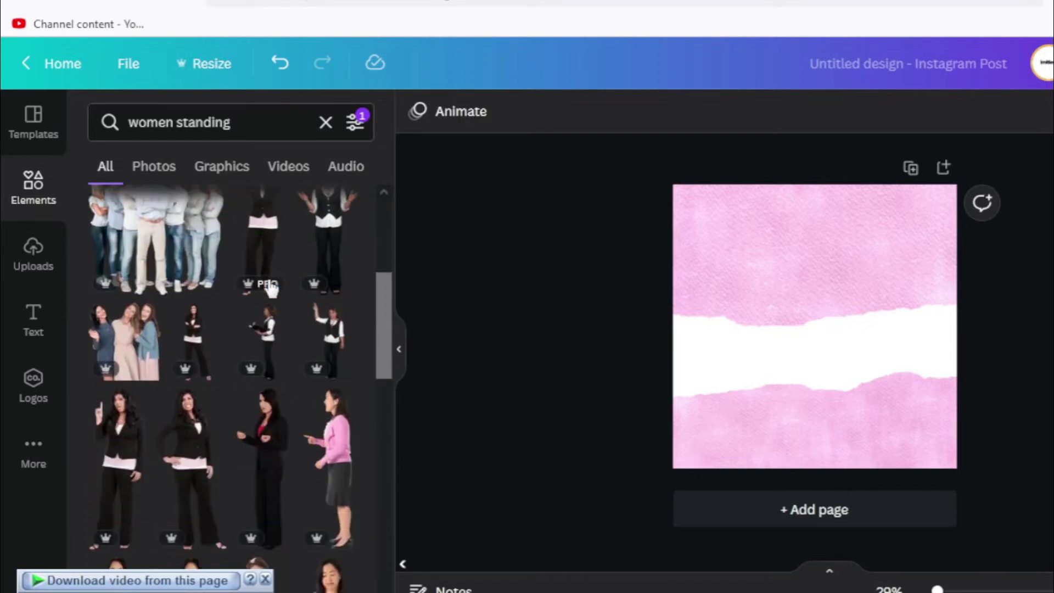
pyautogui.scroll(-4, 271, 290)
pyautogui.scroll(10, 271, 290)
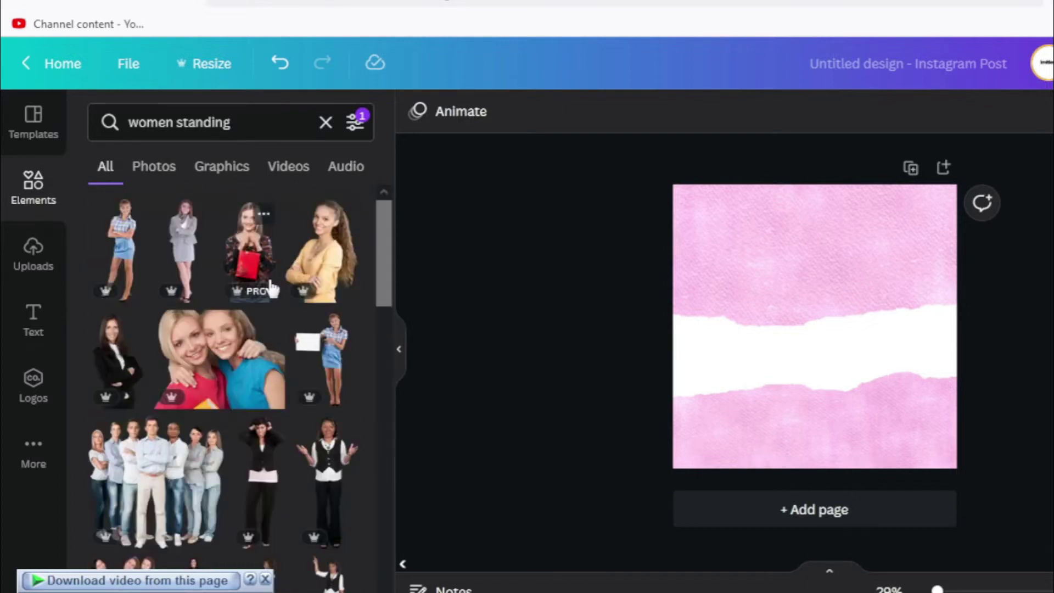
pyautogui.click(193, 255)
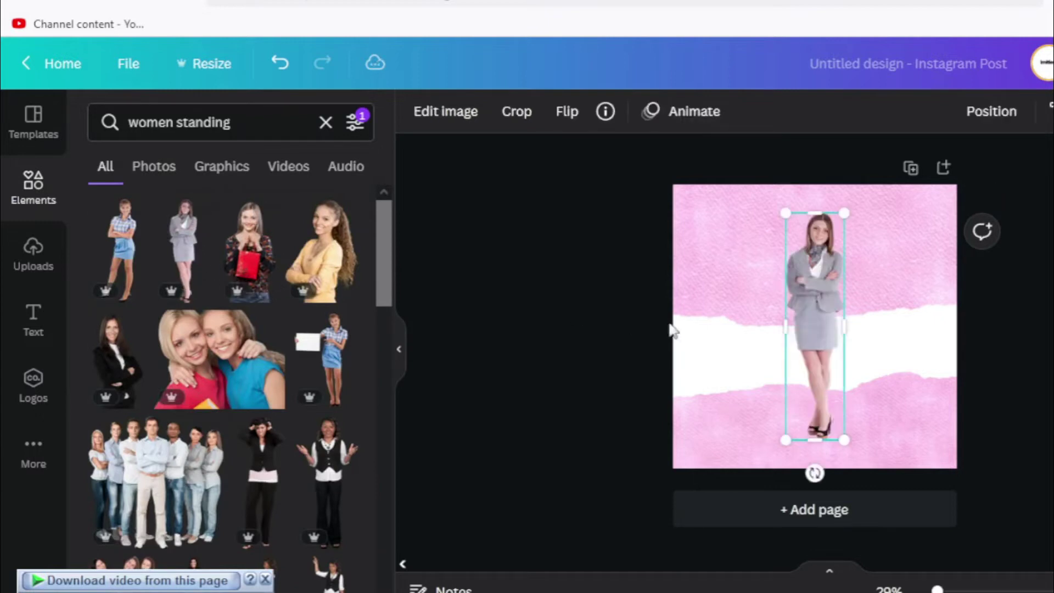
# - Crop the woman's photo to her upper body and enlarge it over the centre of the upper pink paper
pyautogui.moveTo(852, 448); pyautogui.dragTo(897, 355)
pyautogui.moveTo(848, 305); pyautogui.dragTo(822, 297)
pyautogui.moveTo(849, 364); pyautogui.dragTo(830, 333)
pyautogui.moveTo(793, 265); pyautogui.dragTo(812, 272)
# - Search the graphics for "circle glow" with the cut-outs-only filter turned off
pyautogui.click(166, 117)
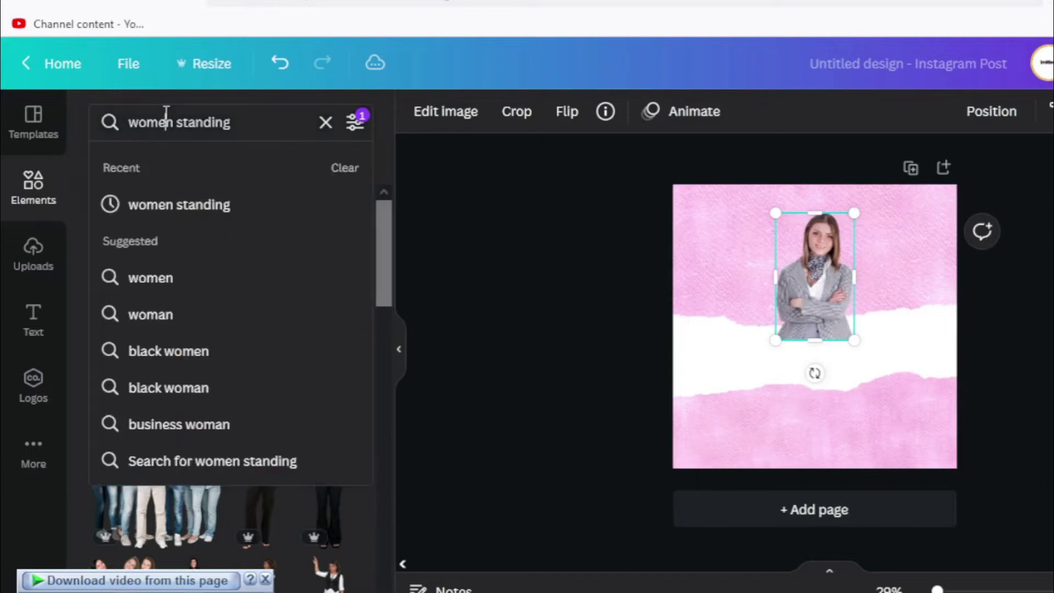
pyautogui.tripleClick(166, 117)
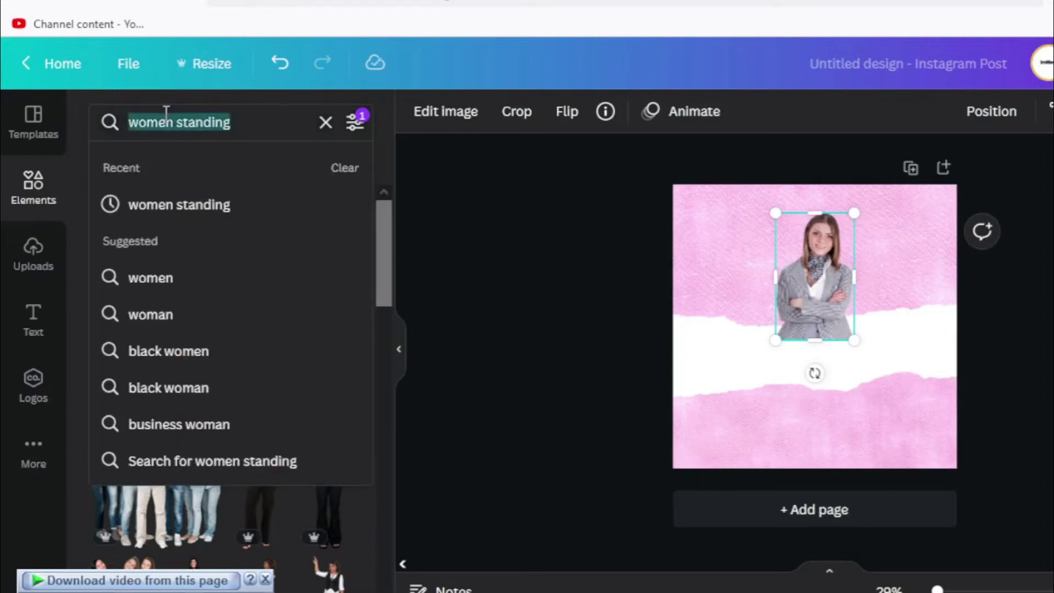
pyautogui.write('cricle')
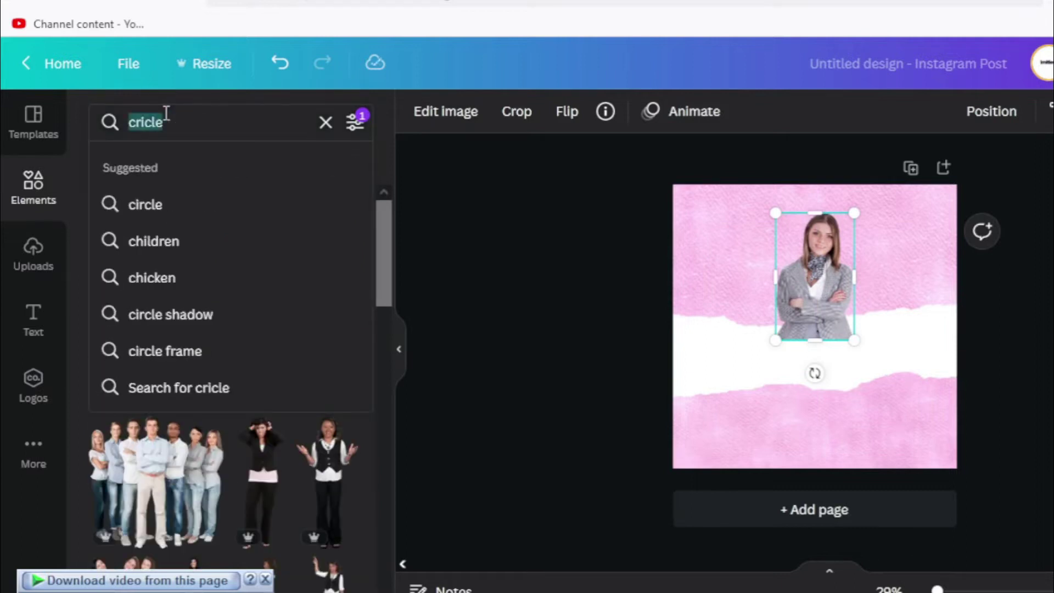
pyautogui.write('circle glow')
pyautogui.press('Return')
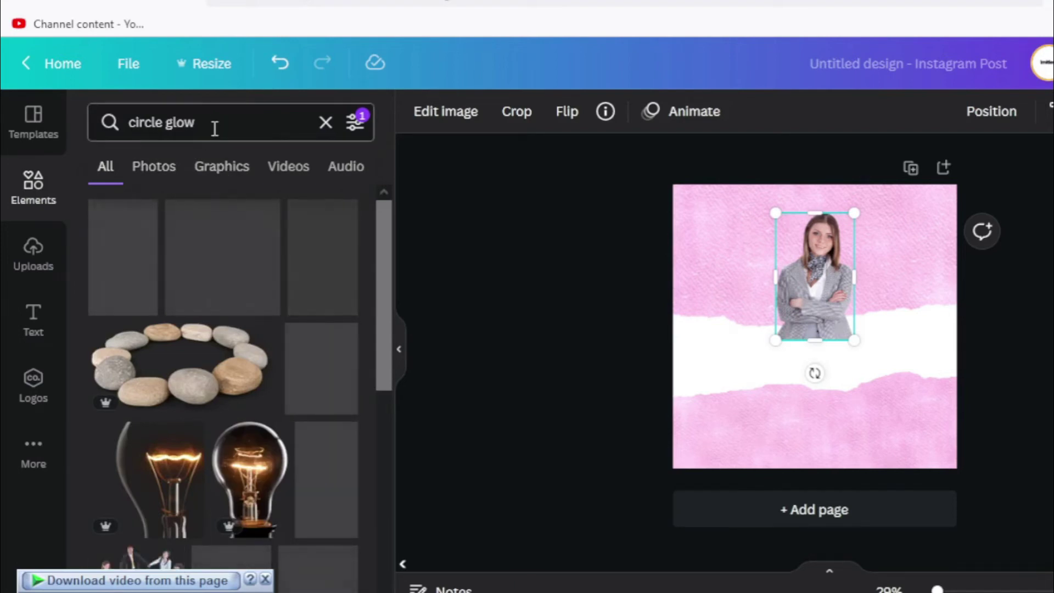
pyautogui.click(222, 169)
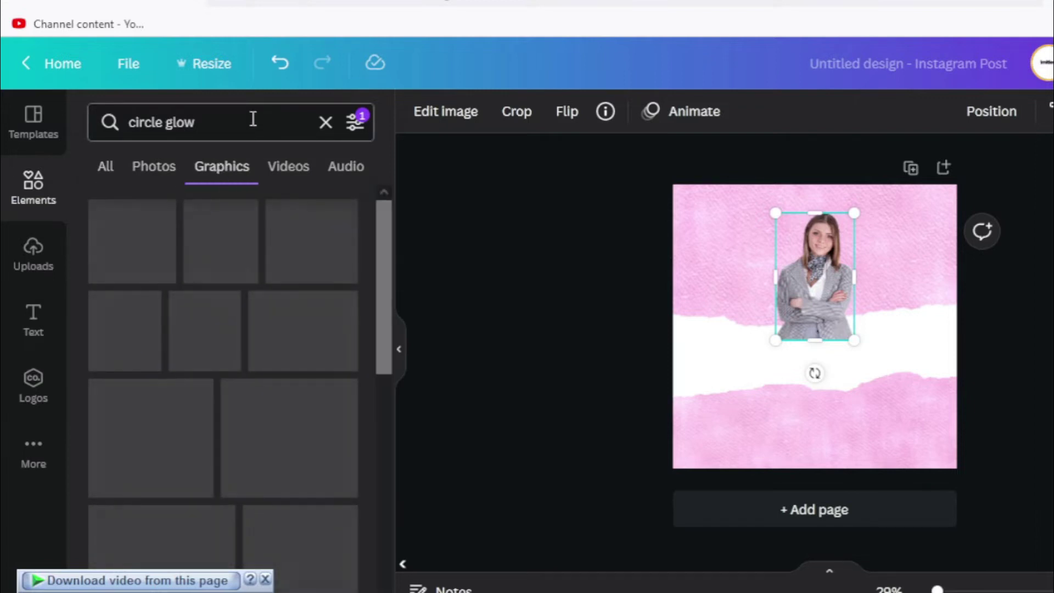
pyautogui.click(356, 121)
pyautogui.scroll(-3, 227, 444)
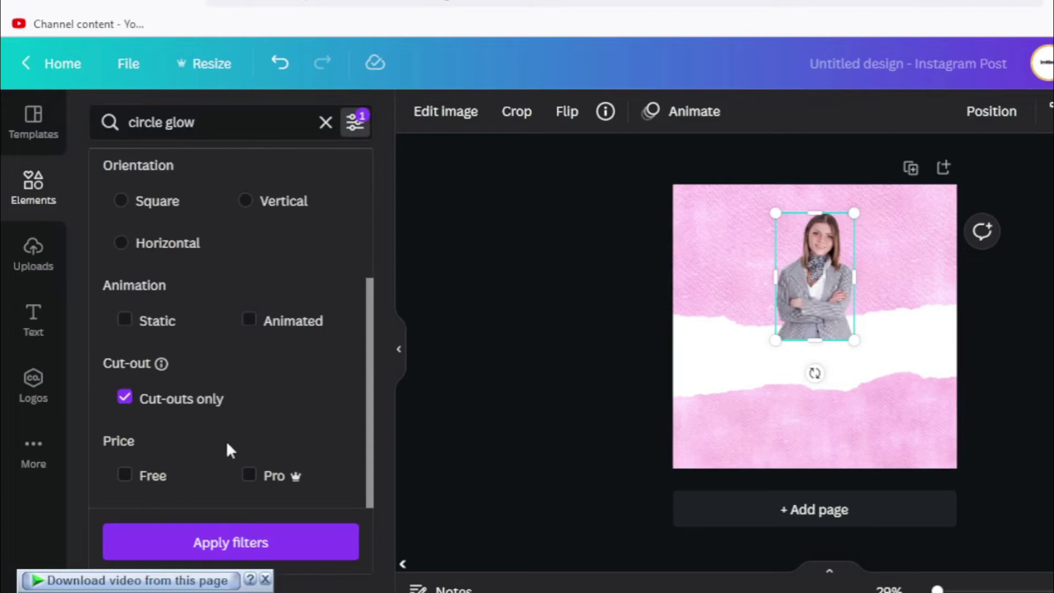
pyautogui.click(198, 536)
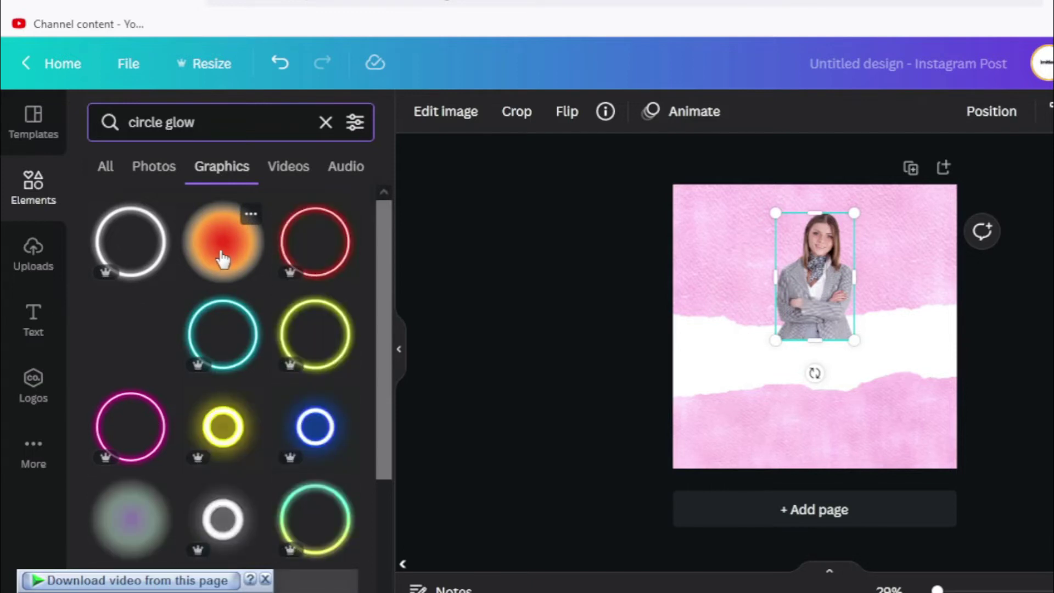
# - Add the blurred red and orange circle graphic to the page
pyautogui.scroll(-3, 208, 286)
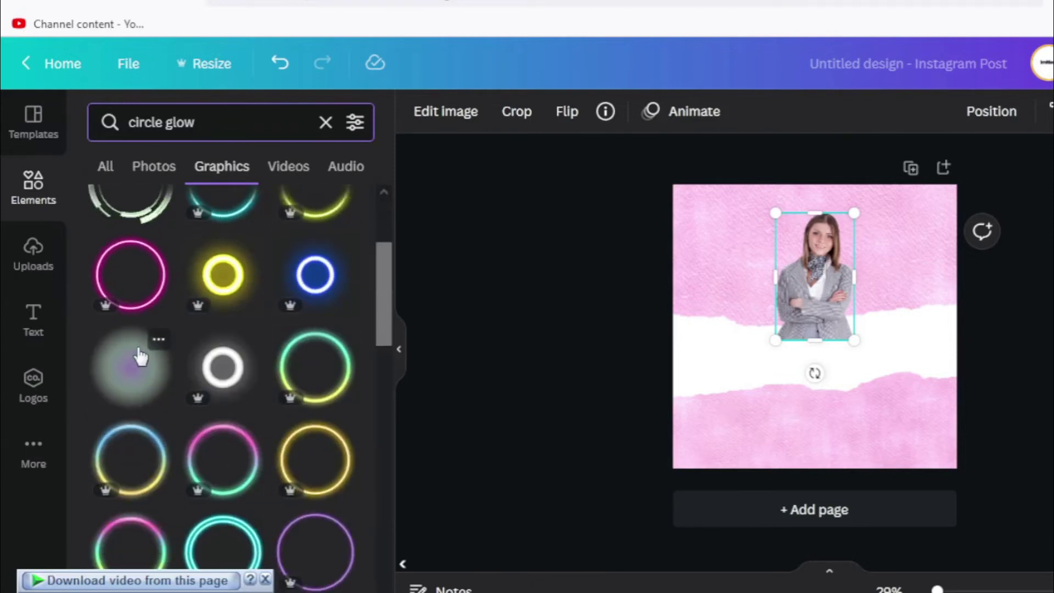
pyautogui.scroll(3, 140, 356)
pyautogui.click(226, 242)
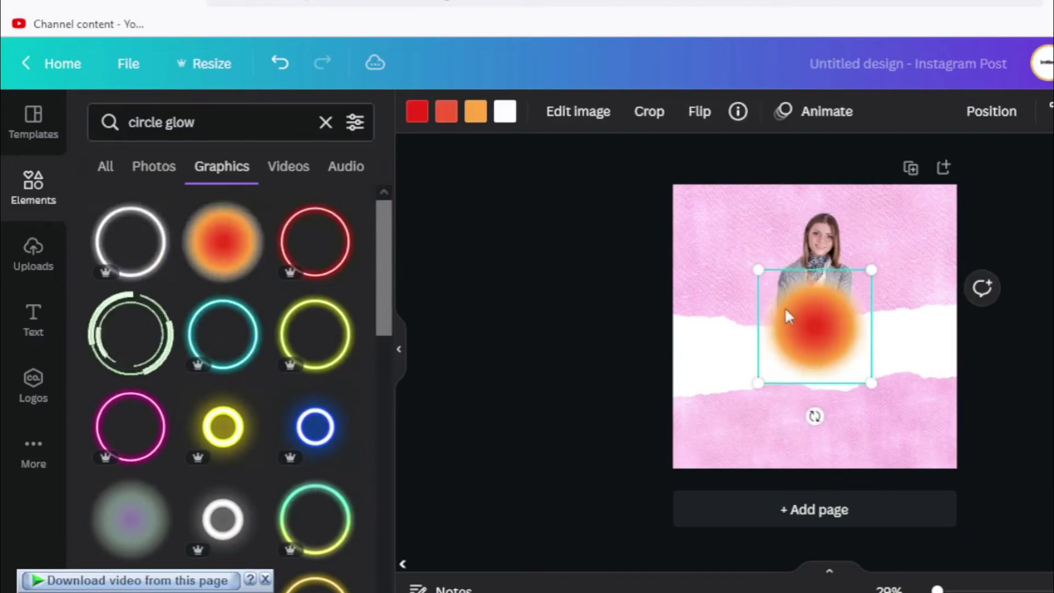
# - Recolour the red, light red and orange colours of the blurred circle to white
pyautogui.click(420, 112)
pyautogui.click(299, 208)
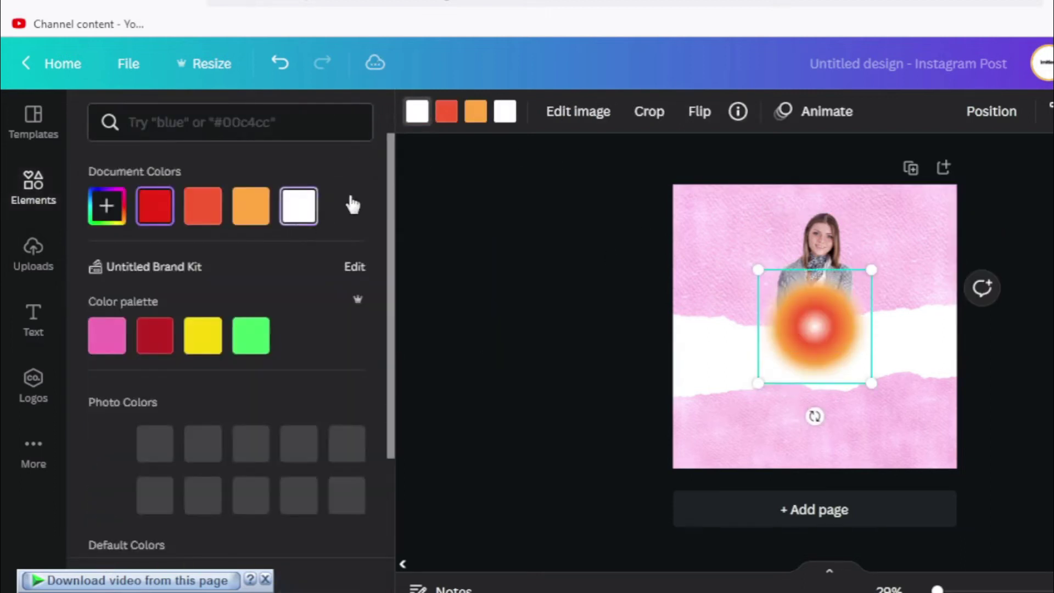
pyautogui.click(447, 111)
pyautogui.click(298, 206)
pyautogui.click(476, 112)
pyautogui.click(299, 208)
# - Cover the lower edge of the woman's photo with reduced white blurred circles so it fades into the white gap
pyautogui.moveTo(873, 270); pyautogui.dragTo(760, 355)
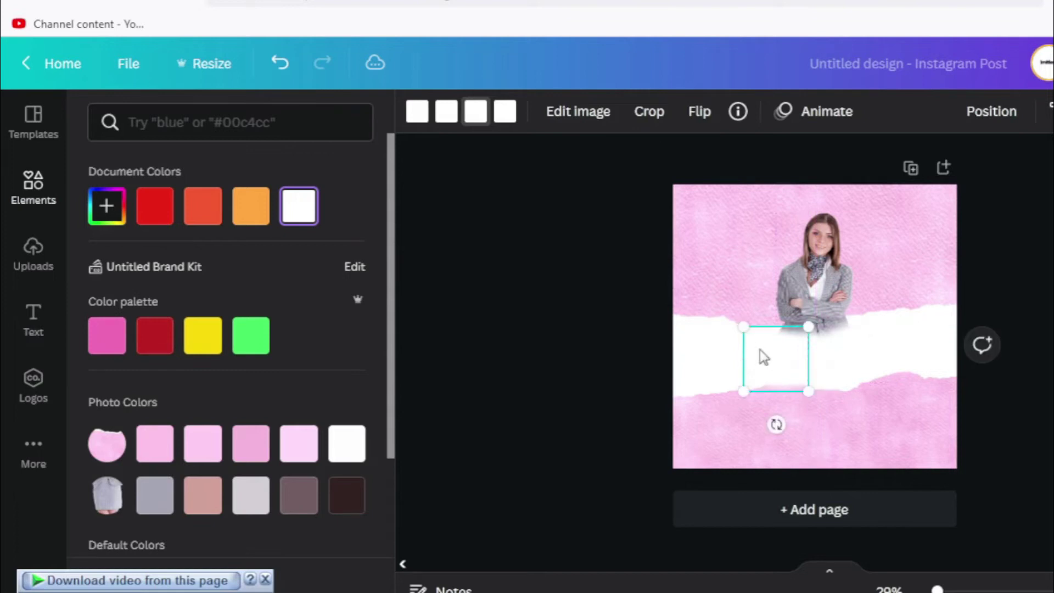
pyautogui.press('Escape')
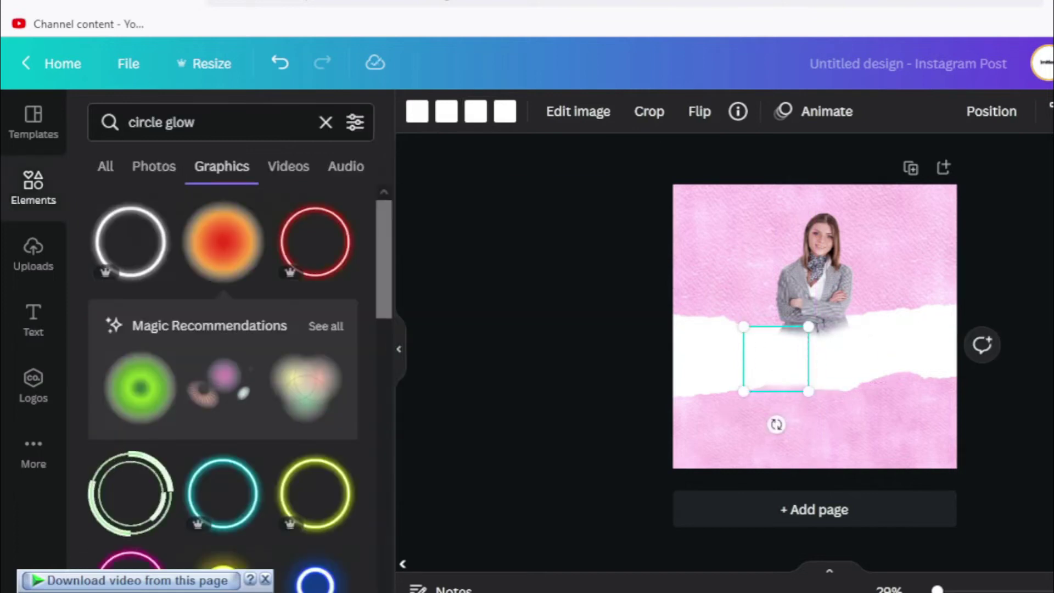
pyautogui.press('Escape')
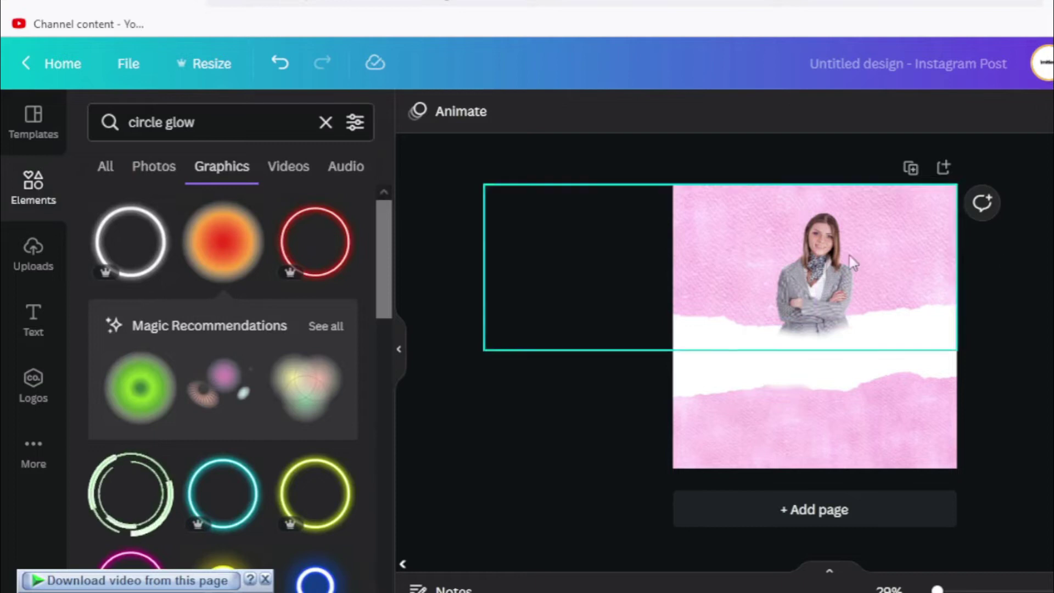
# - Search all element types for "building" and look through the results for a city skyline photo
pyautogui.click(154, 127)
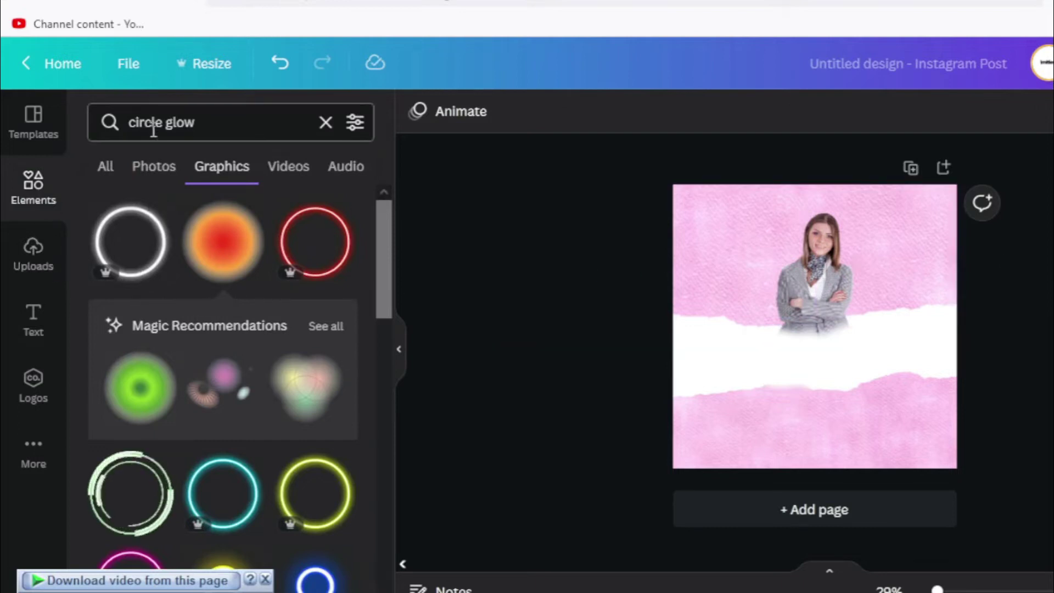
pyautogui.write('building')
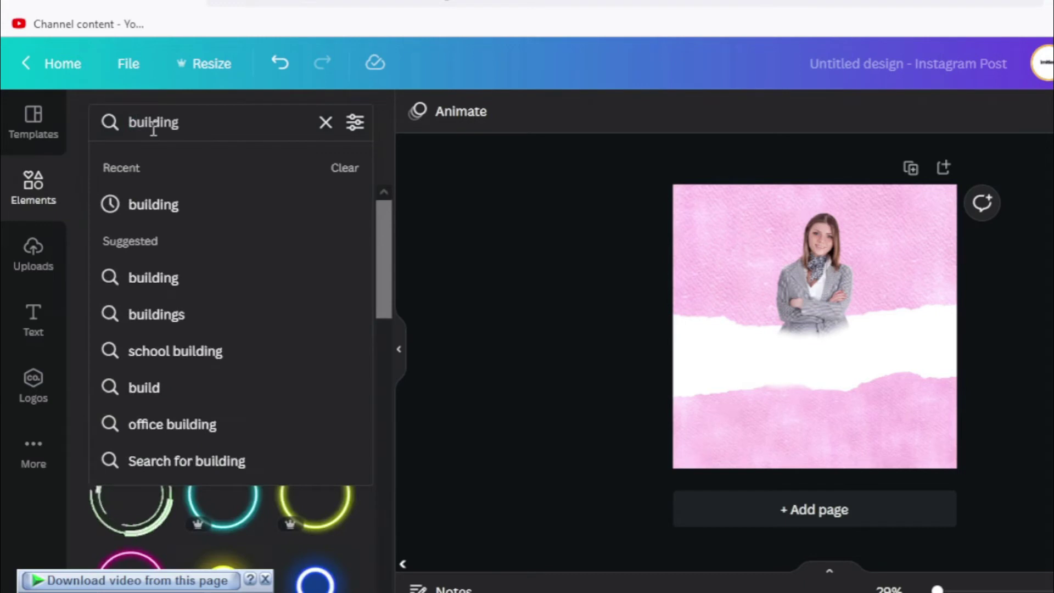
pyautogui.press('Return')
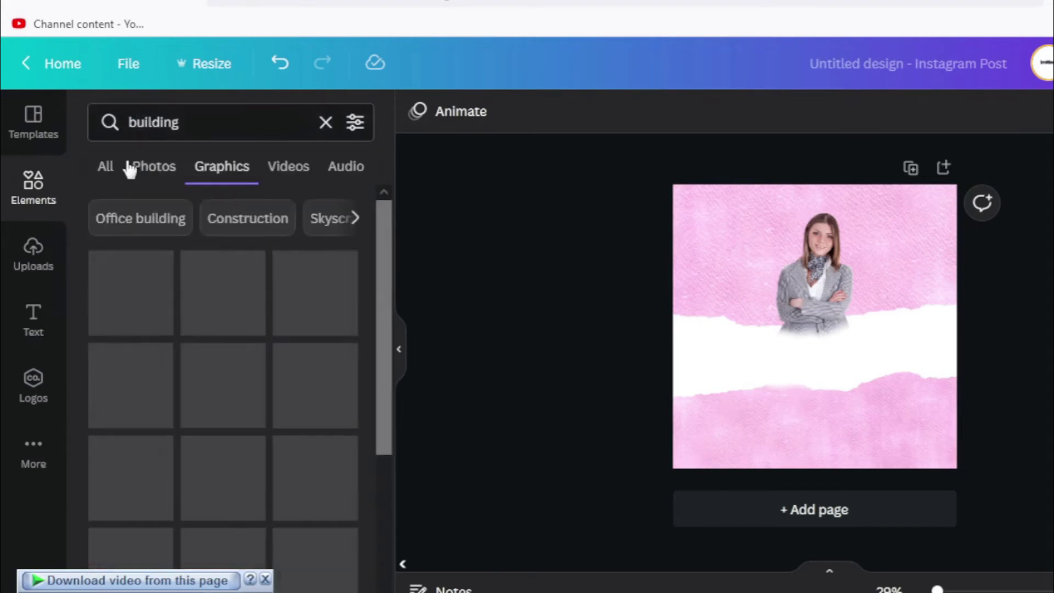
pyautogui.click(106, 167)
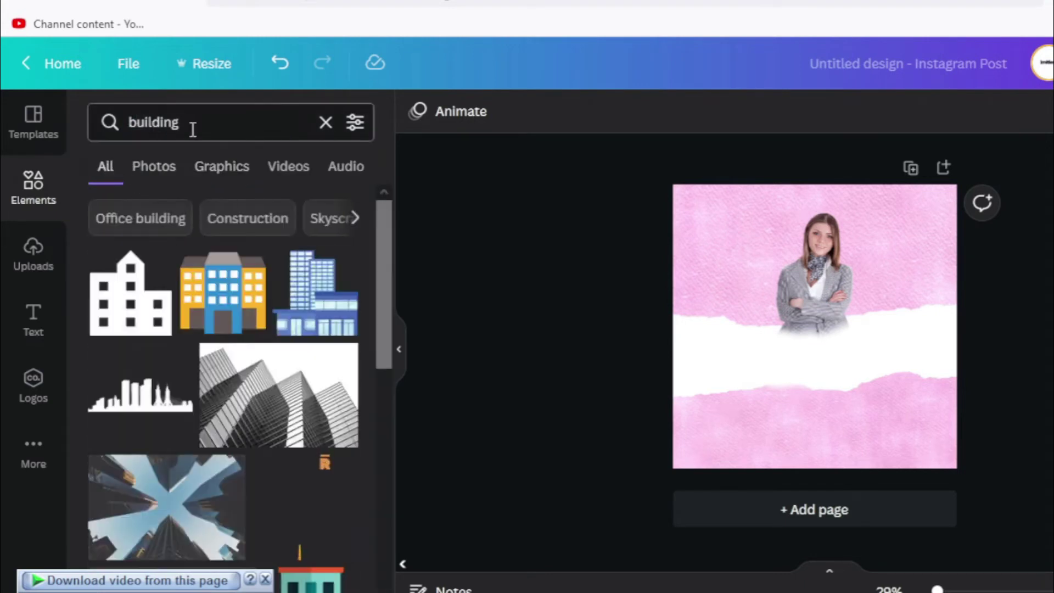
pyautogui.scroll(-4, 228, 236)
pyautogui.scroll(-6, 233, 241)
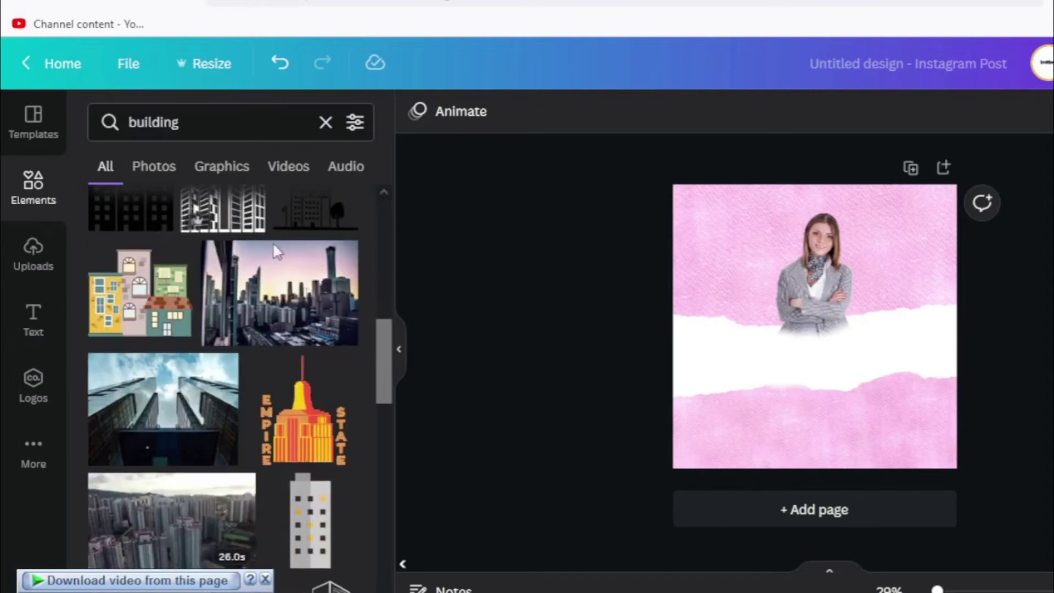
# - Add the dusk city skyline photo to the page and place it over the white gap between the torn papers
pyautogui.click(298, 296)
pyautogui.moveTo(829, 311); pyautogui.dragTo(803, 337)
pyautogui.rightClick(793, 355)
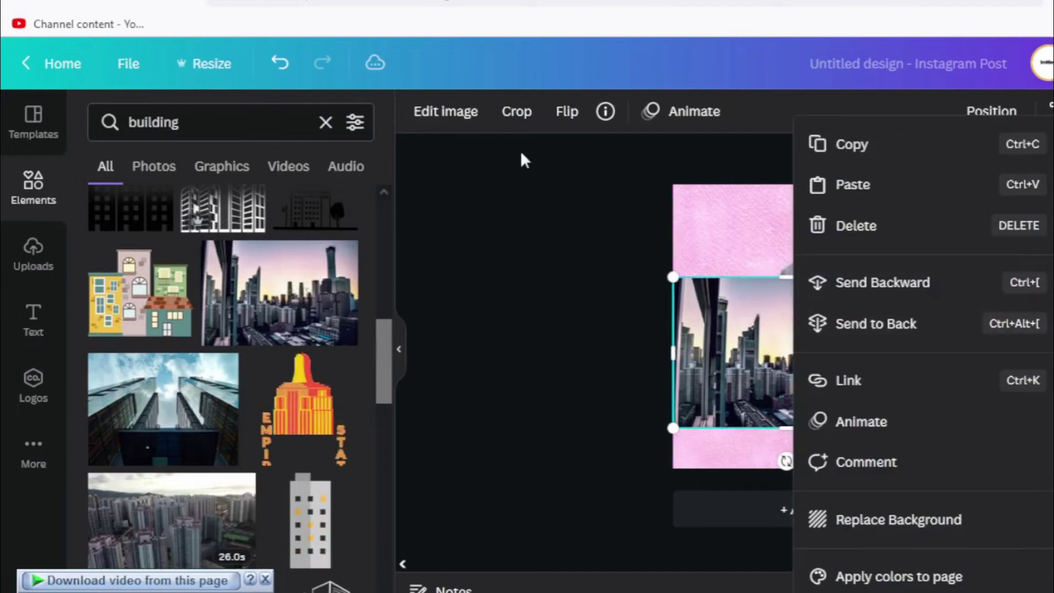
pyautogui.click(461, 122)
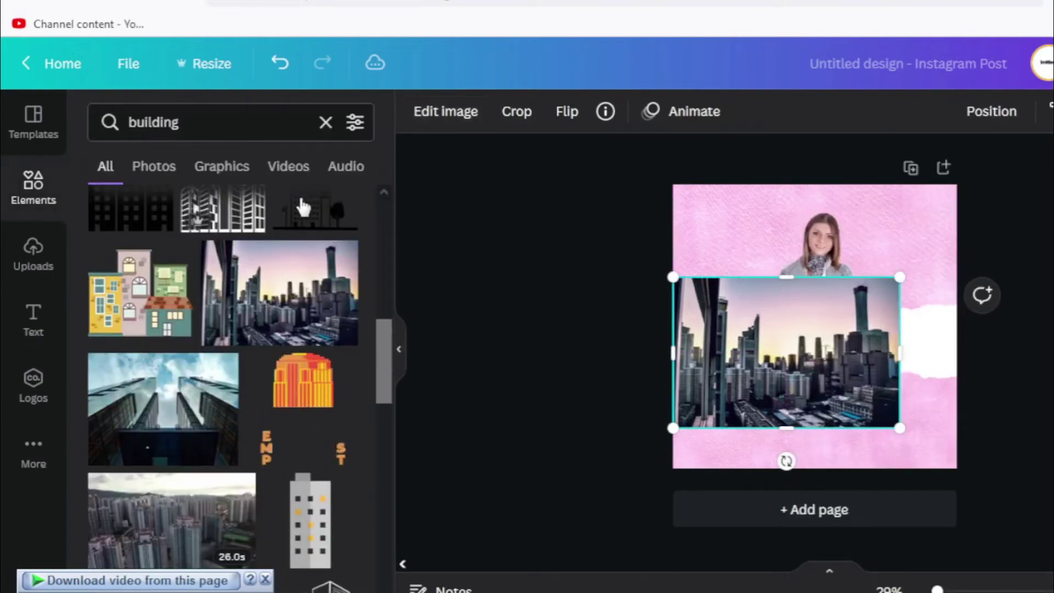
# - Apply the Epic filter to the city skyline photo
pyautogui.click(433, 125)
pyautogui.scroll(-3, 230, 225)
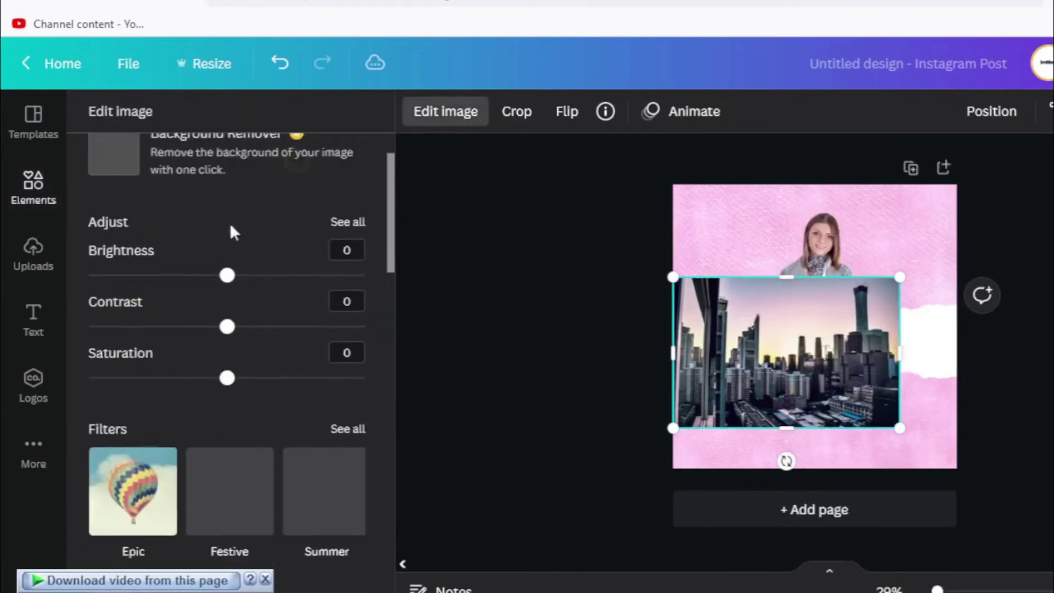
pyautogui.scroll(-1, 330, 214)
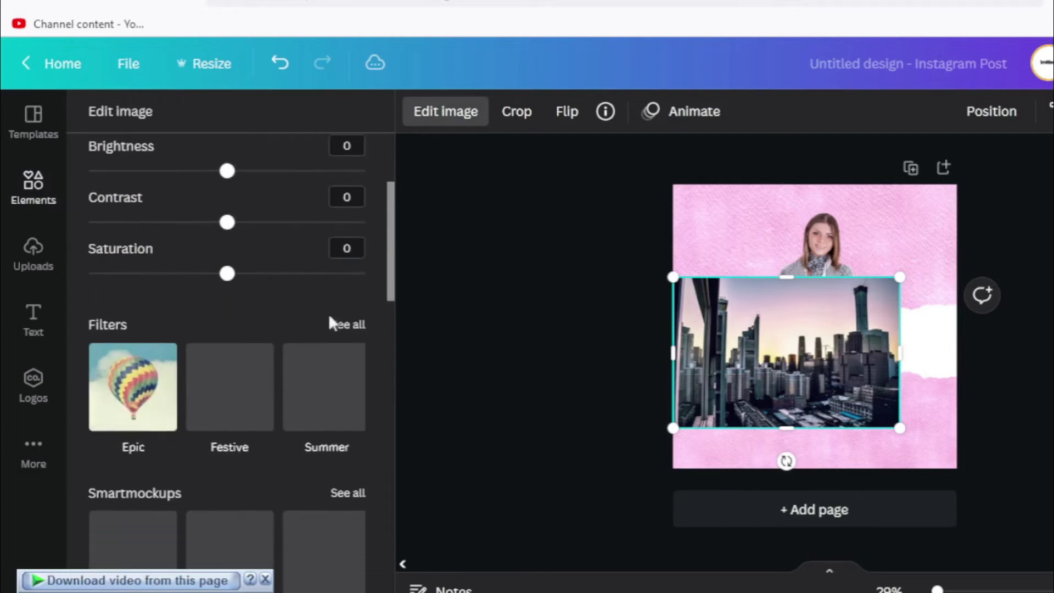
pyautogui.click(353, 325)
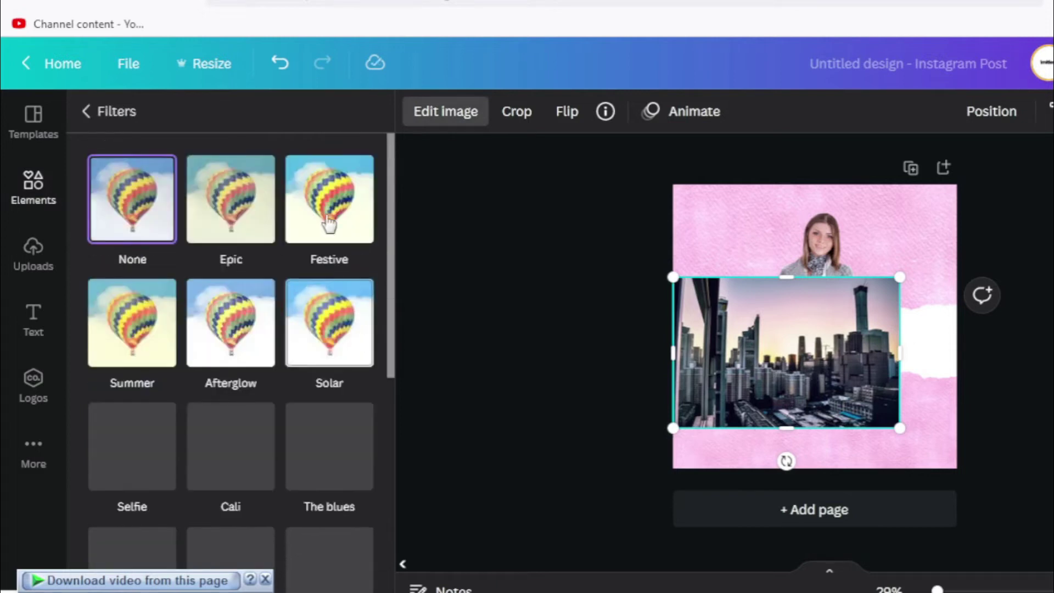
pyautogui.click(238, 204)
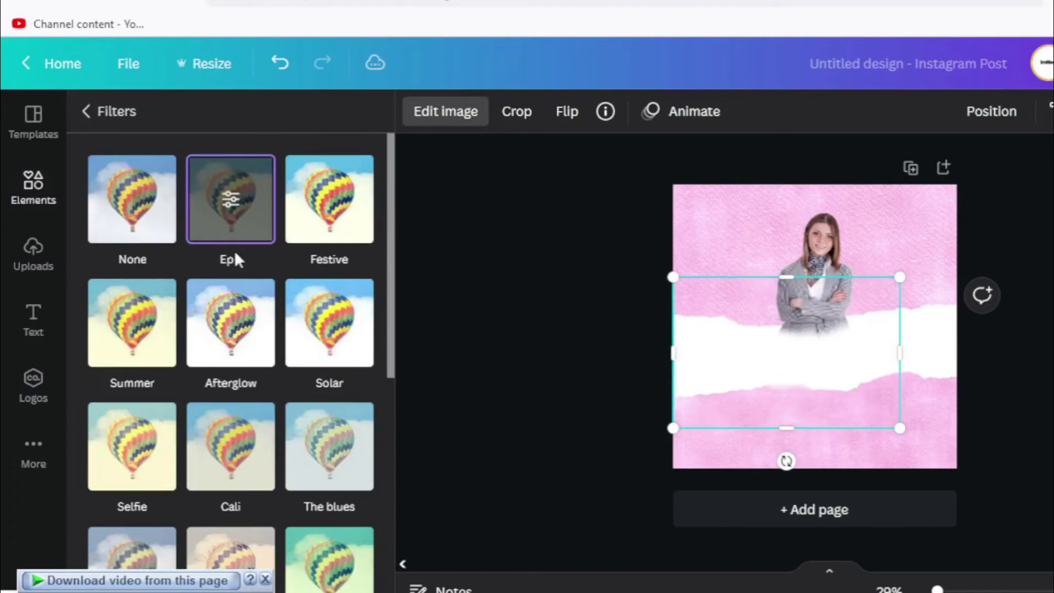
# - Change the skyline photo's filter to Retro and set its intensity to 100
pyautogui.scroll(-3, 252, 329)
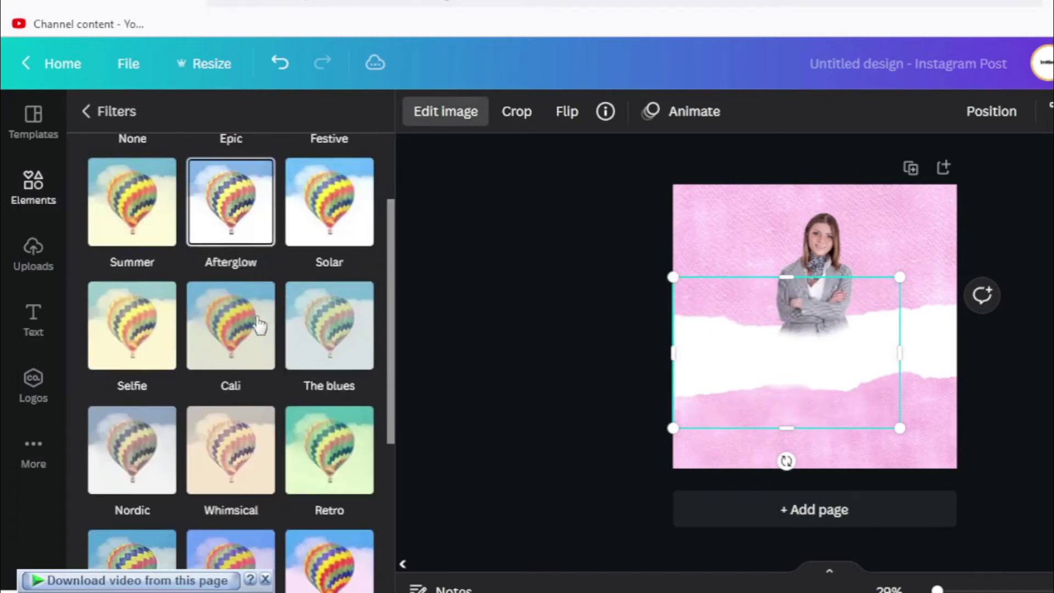
pyautogui.scroll(-2, 278, 349)
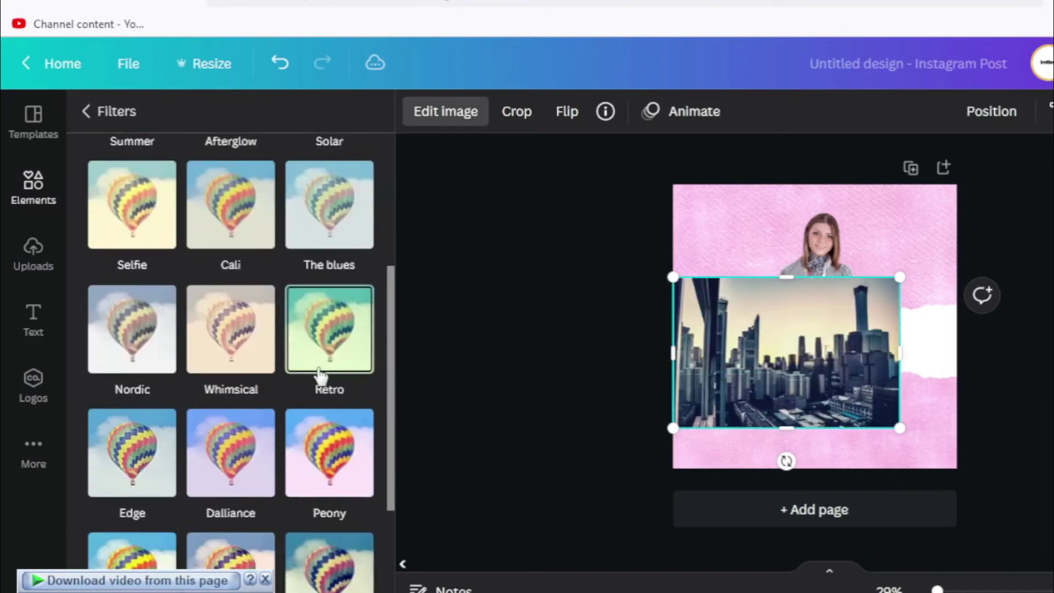
pyautogui.click(331, 342)
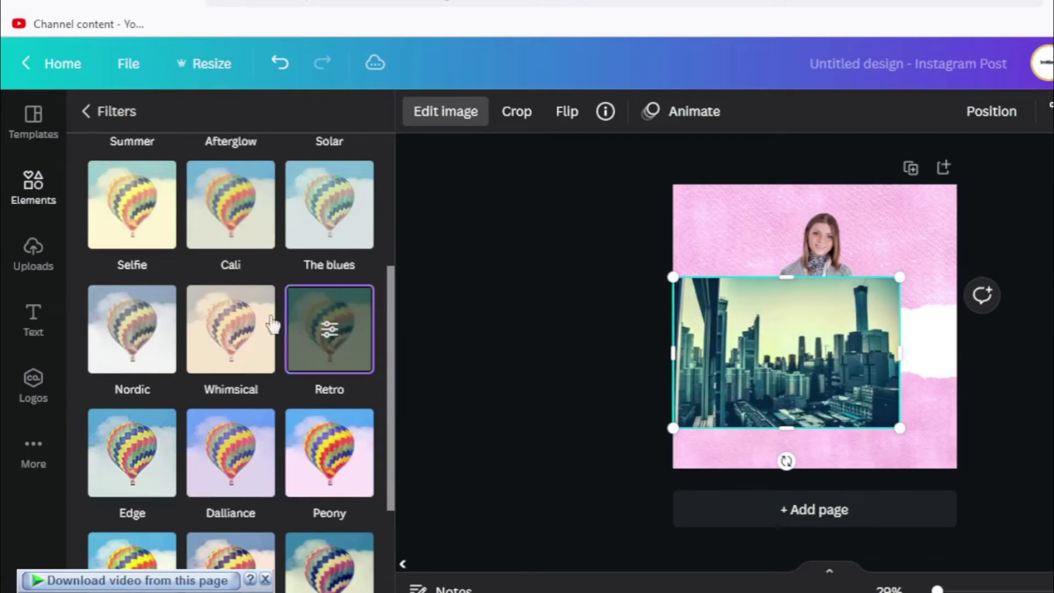
pyautogui.click(330, 340)
pyautogui.moveTo(245, 187); pyautogui.dragTo(373, 186)
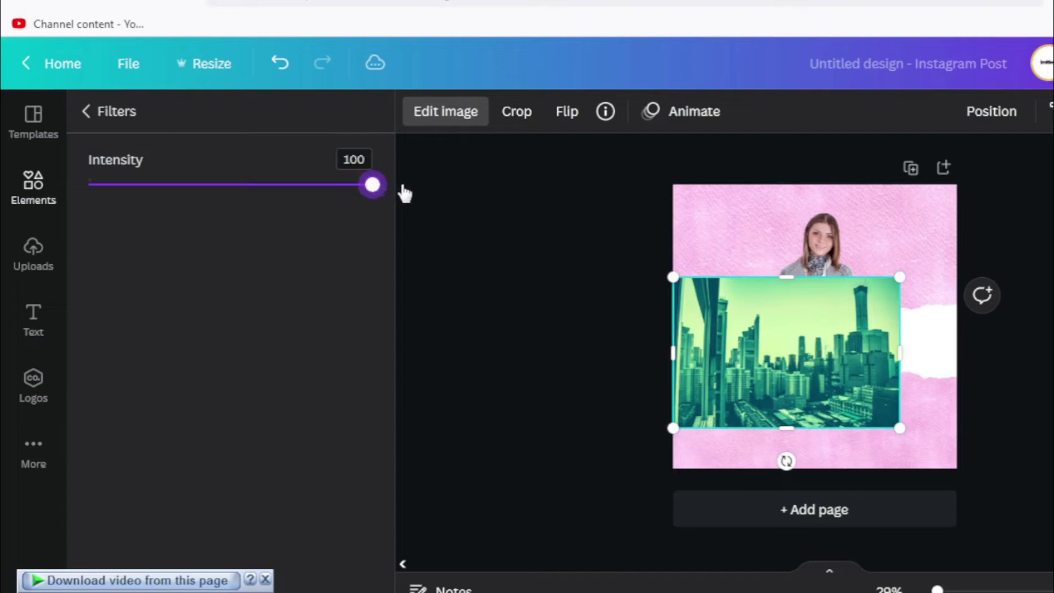
pyautogui.click(445, 111)
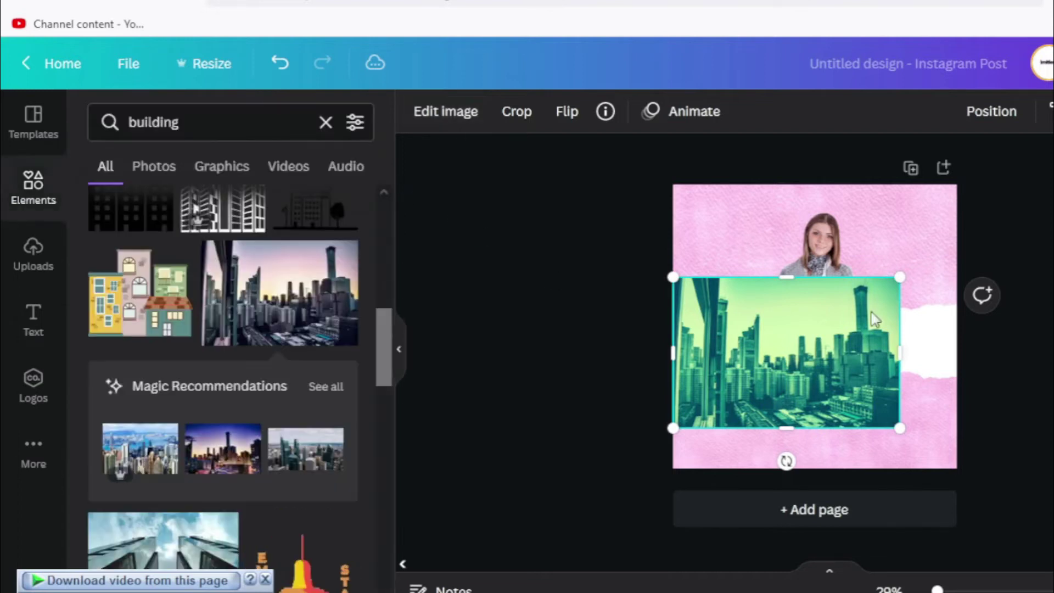
# - Try the skyline photo at full page width behind the torn paper, and delete it
pyautogui.rightClick(890, 324)
pyautogui.click(931, 324)
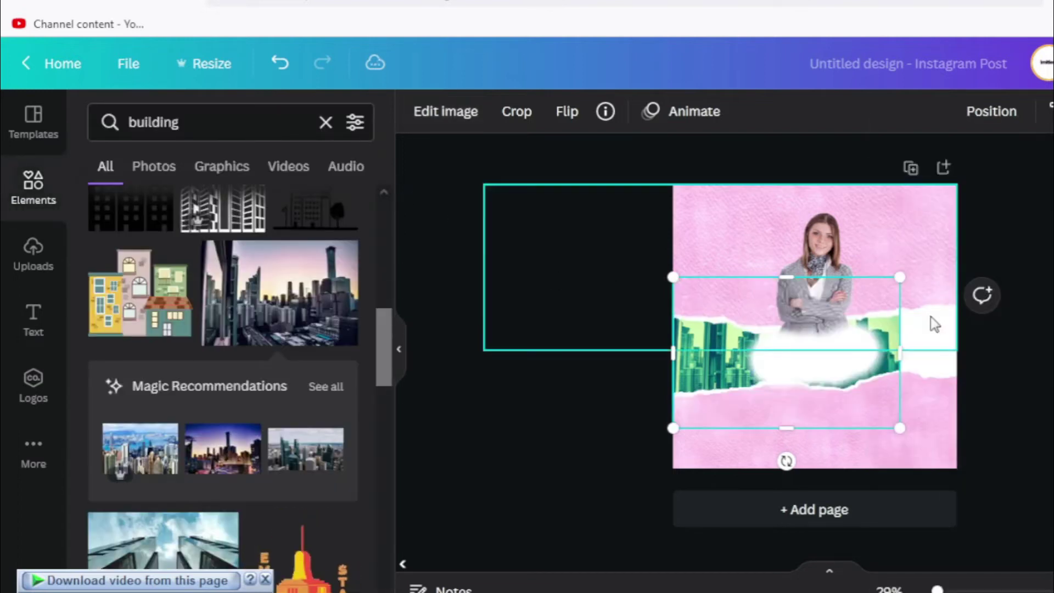
pyautogui.moveTo(900, 277); pyautogui.dragTo(958, 237)
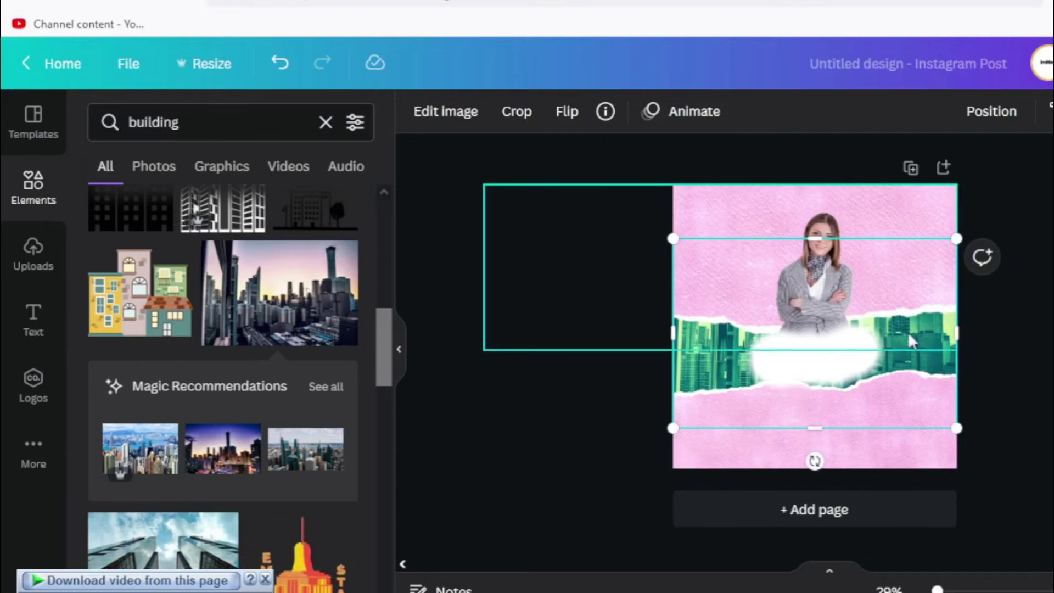
pyautogui.press('Delete')
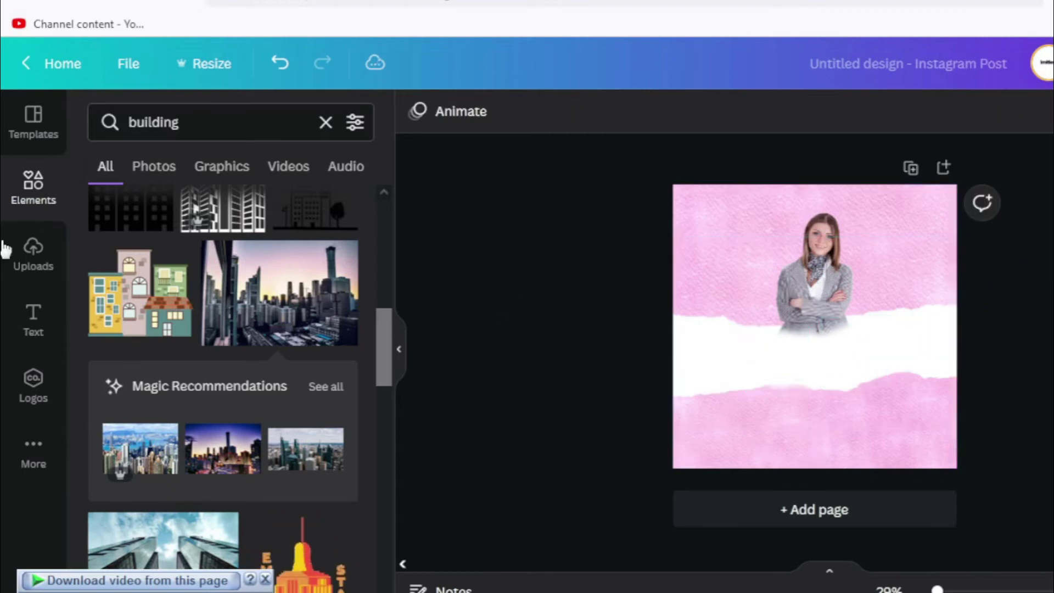
# - Add a heading reading "ONLINE" in the white gap below the woman, enlarged to about size 79.8
pyautogui.click(33, 324)
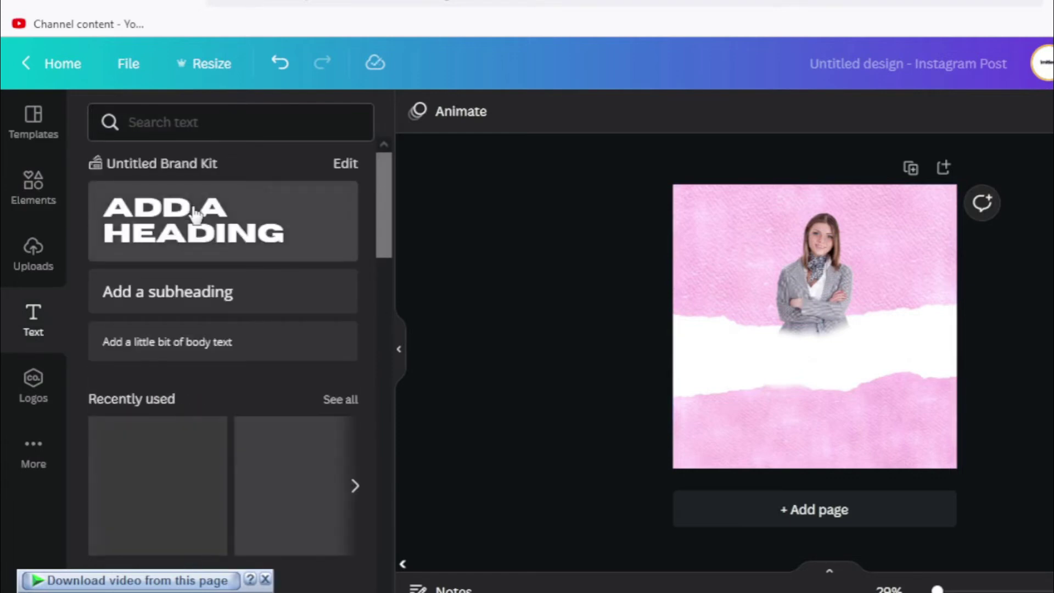
pyautogui.moveTo(733, 378); pyautogui.dragTo(735, 374)
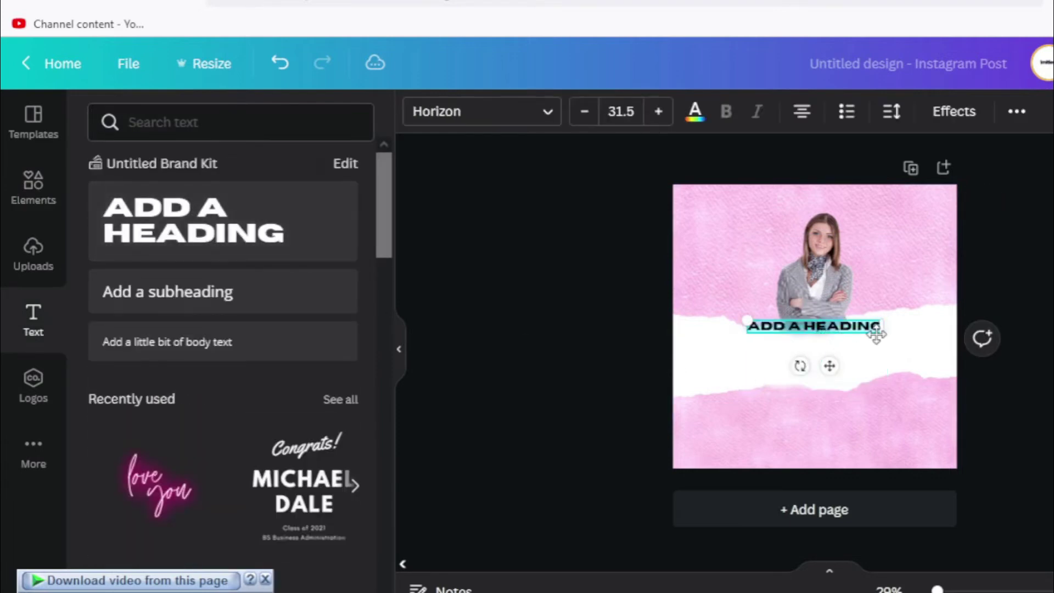
pyautogui.moveTo(880, 329); pyautogui.dragTo(924, 356)
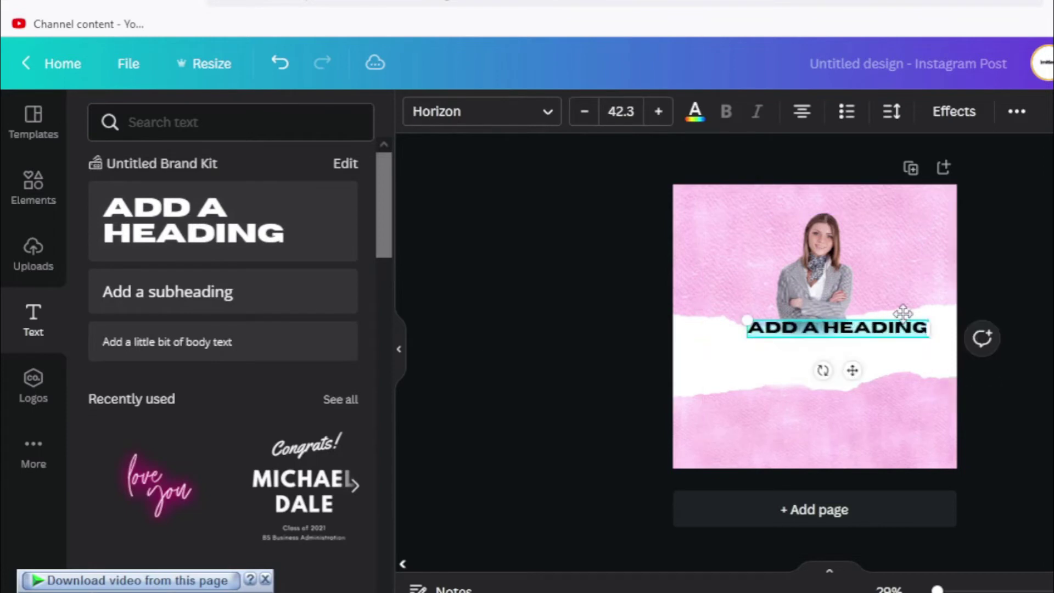
pyautogui.write('ONLINE')
pyautogui.moveTo(882, 338); pyautogui.dragTo(957, 391)
pyautogui.moveTo(892, 385); pyautogui.dragTo(836, 401)
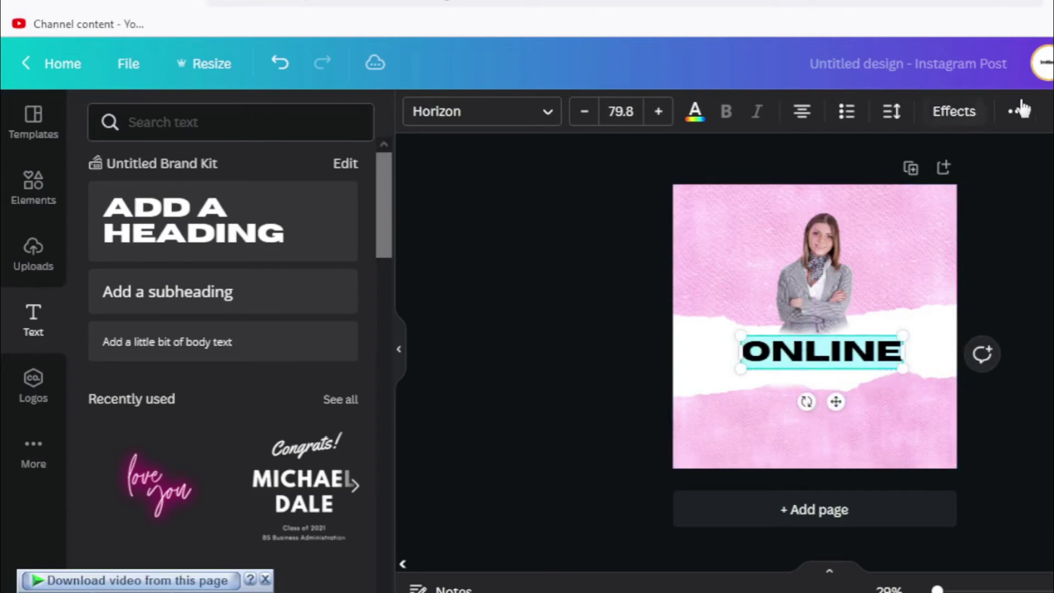
# - Try the Neon and Background text effects on the ONLINE heading and reset its style to None
pyautogui.click(952, 113)
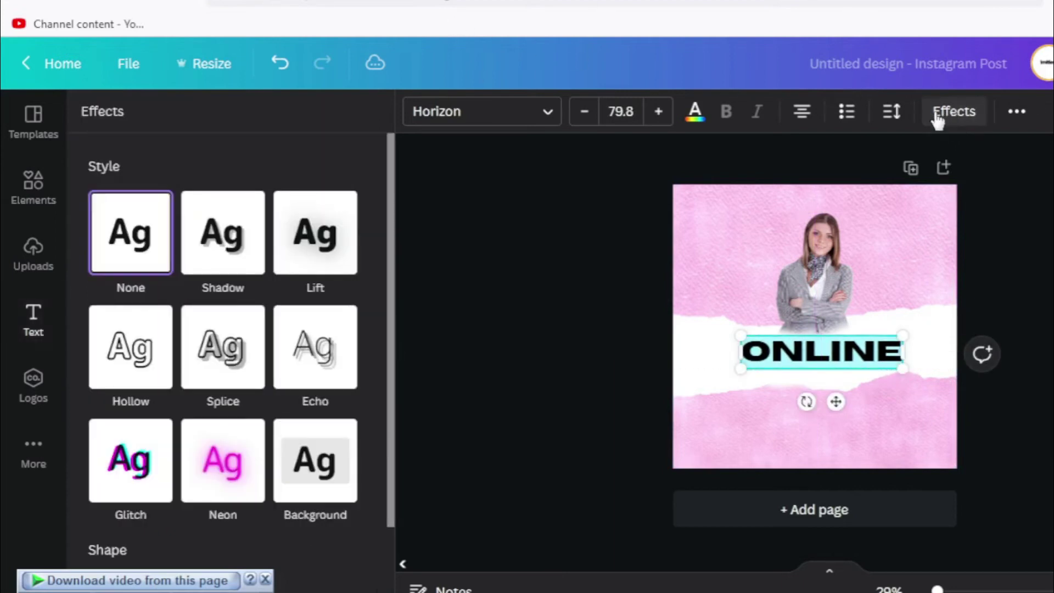
pyautogui.click(223, 466)
pyautogui.click(141, 228)
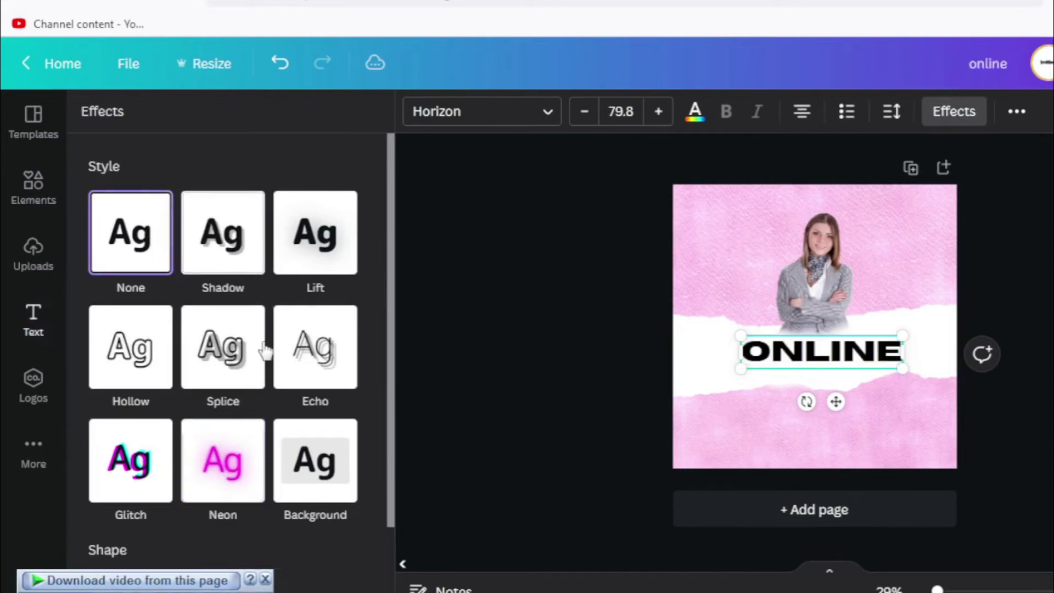
pyautogui.click(329, 453)
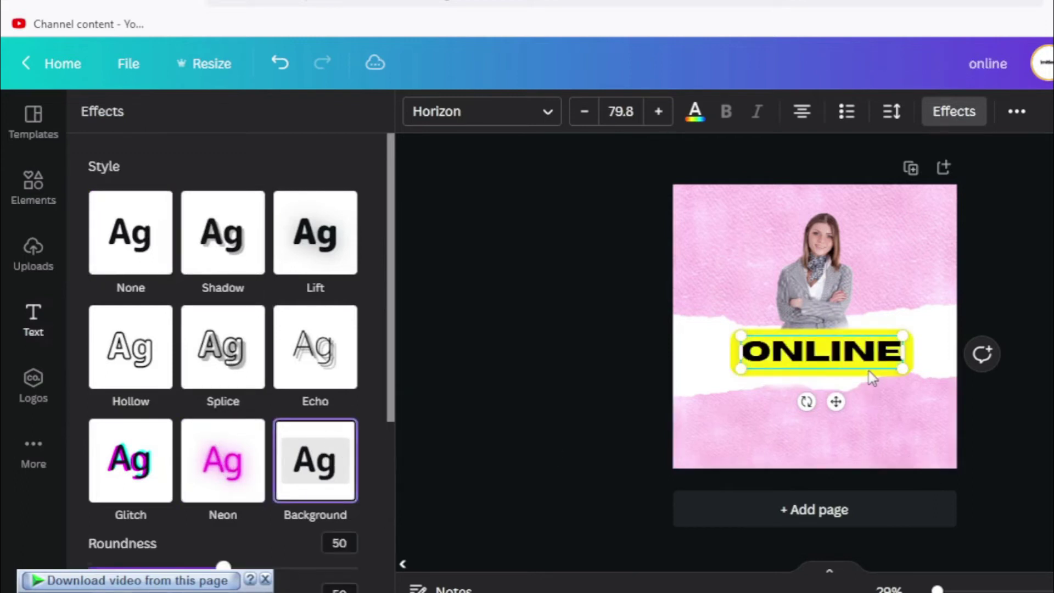
pyautogui.click(112, 258)
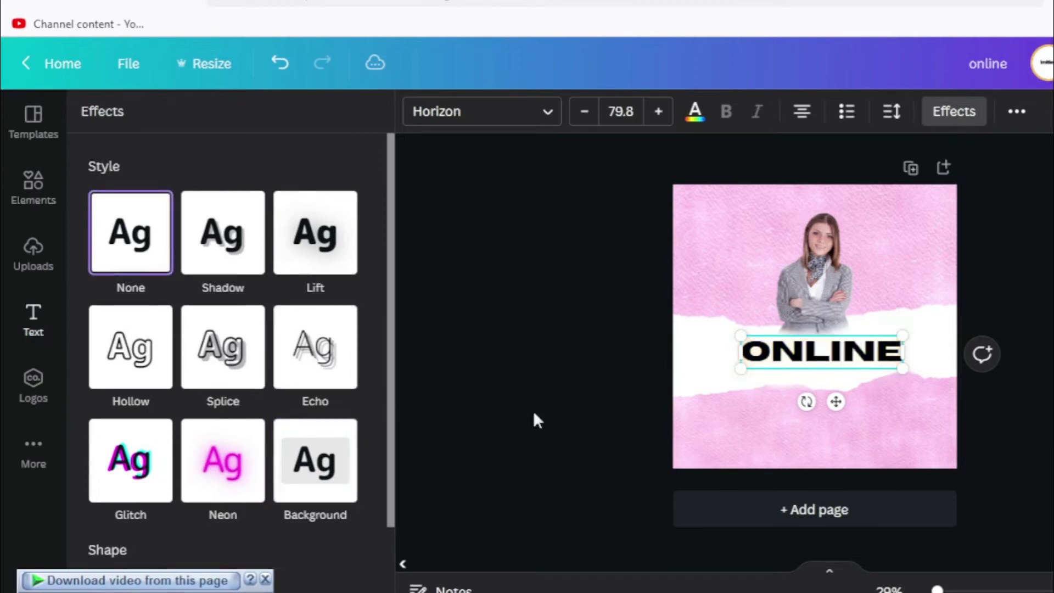
# - Enlarge the ONLINE heading to about size 90.1 and recolour it with the first light pink from the torn-paper photo colours
pyautogui.moveTo(740, 367); pyautogui.dragTo(721, 375)
pyautogui.click(695, 113)
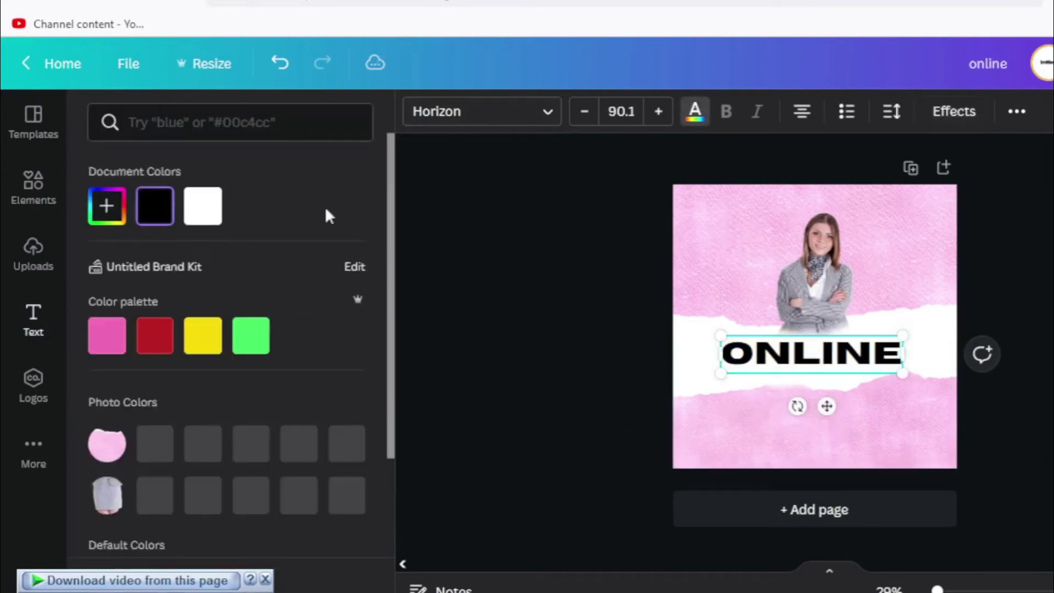
pyautogui.click(191, 210)
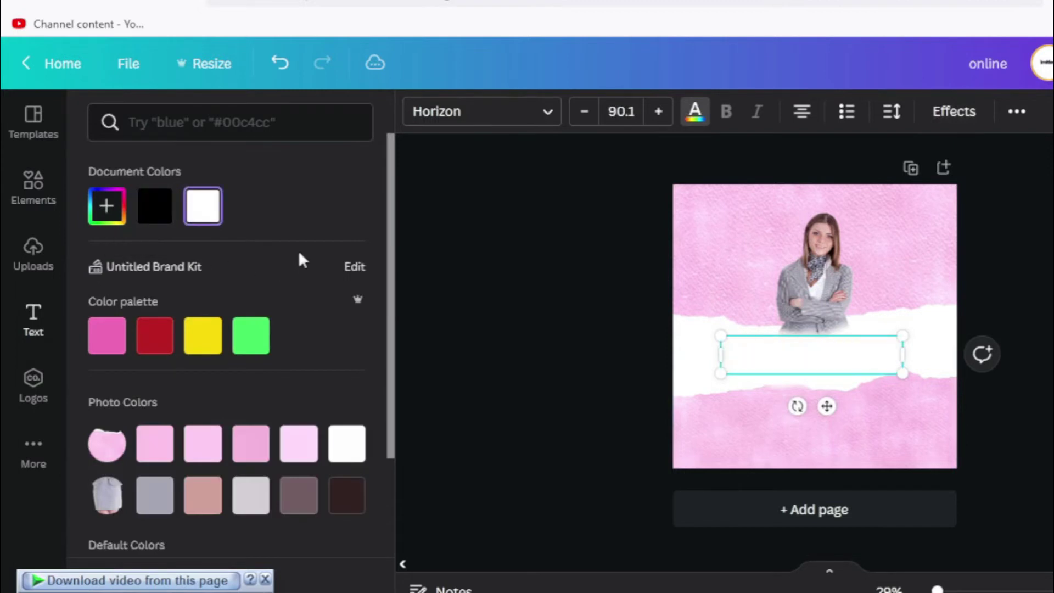
pyautogui.click(166, 455)
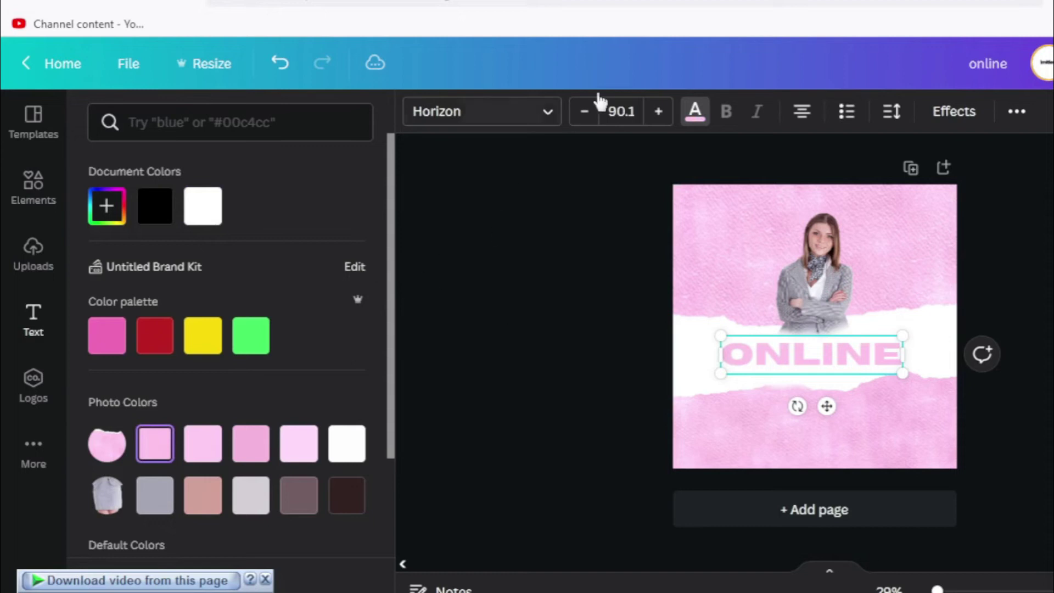
# - Try the Lift, Background and Neon effects on the ONLINE heading and settle on Glitch
pyautogui.click(959, 111)
pyautogui.click(313, 225)
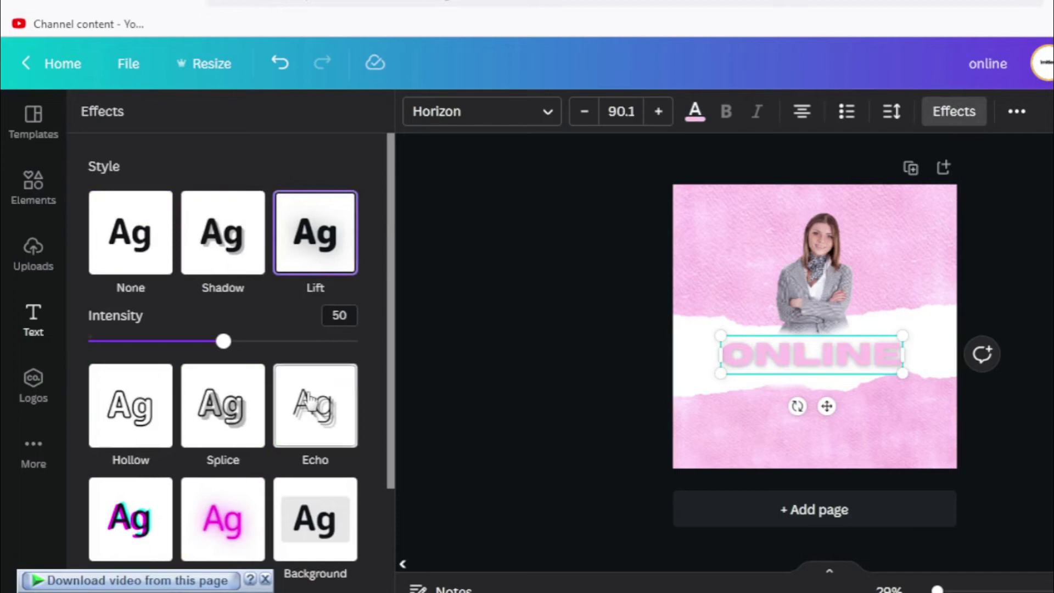
pyautogui.click(314, 520)
pyautogui.click(240, 522)
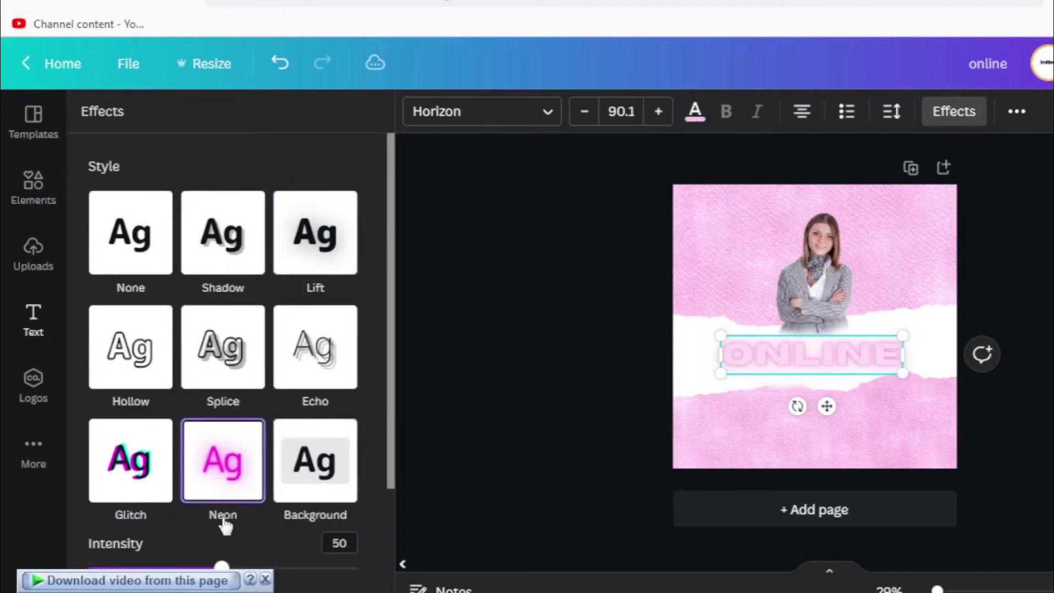
pyautogui.click(132, 455)
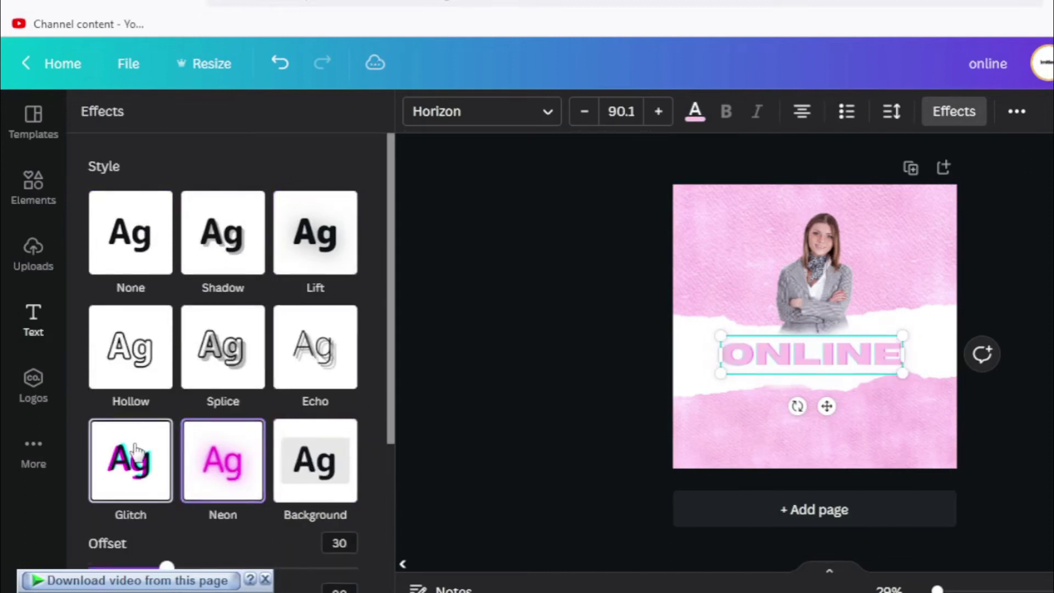
pyautogui.click(549, 390)
# - Apply the Curve shape to the ONLINE heading, flatten it to a slight upturned bend and position it against the woman's faded lower edge
pyautogui.moveTo(795, 353); pyautogui.dragTo(802, 359)
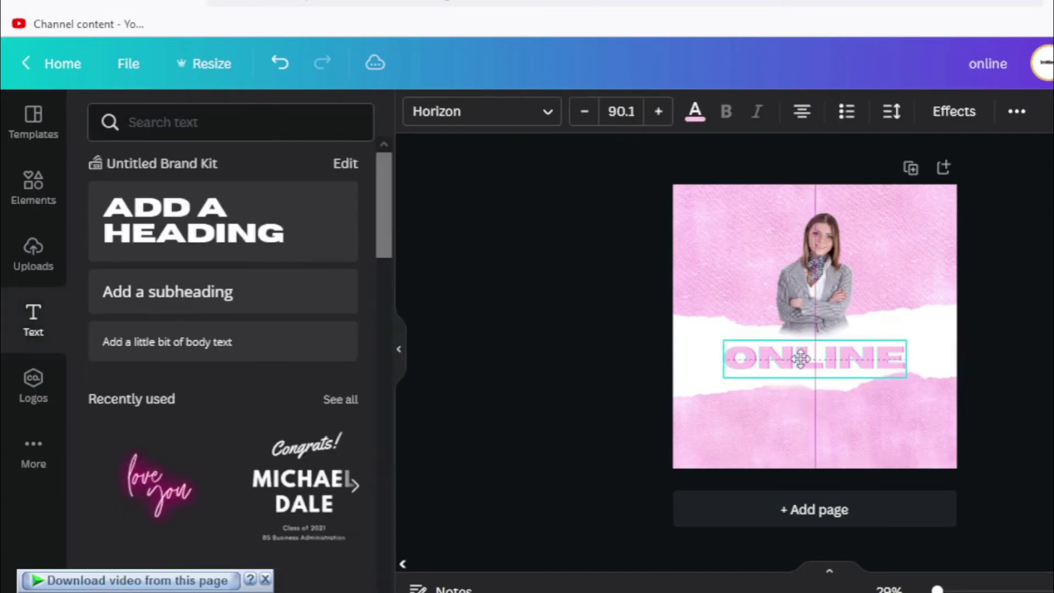
pyautogui.click(955, 111)
pyautogui.scroll(-5, 273, 379)
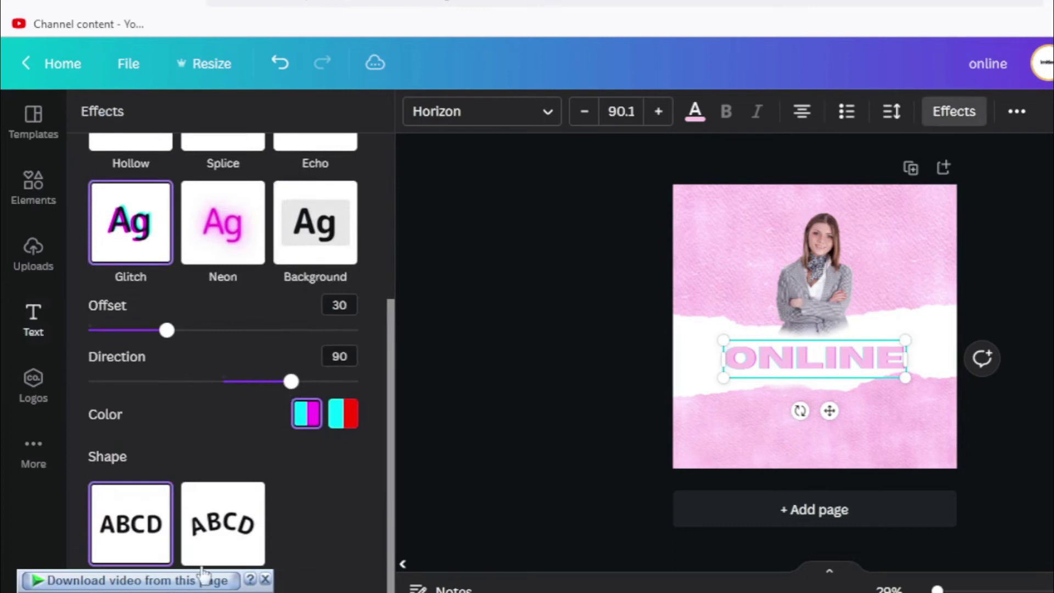
pyautogui.click(218, 535)
pyautogui.scroll(-1, 308, 477)
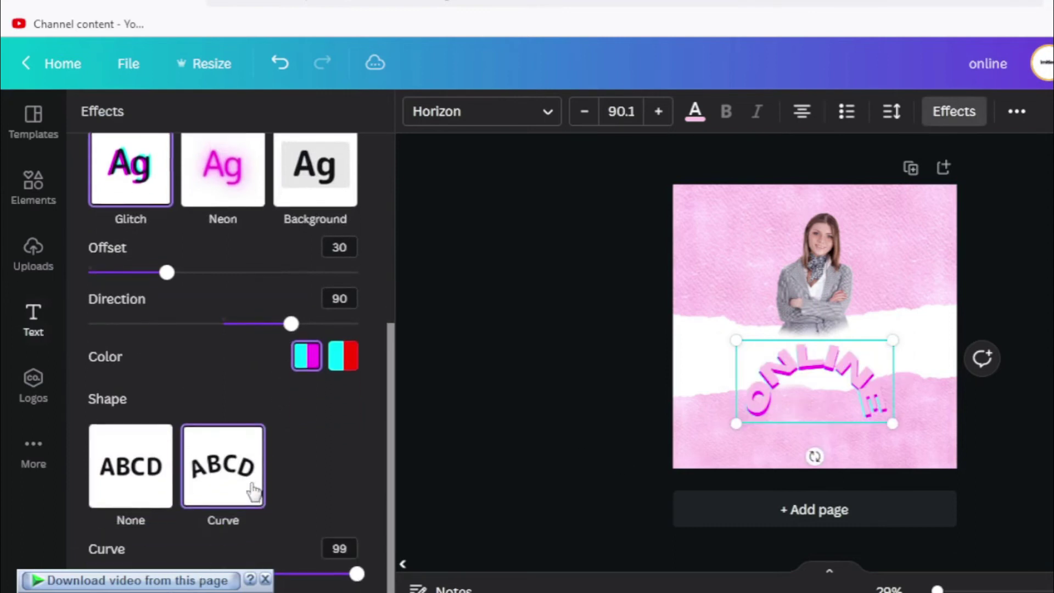
pyautogui.moveTo(356, 574); pyautogui.dragTo(201, 558)
pyautogui.click(1009, 427)
pyautogui.click(843, 357)
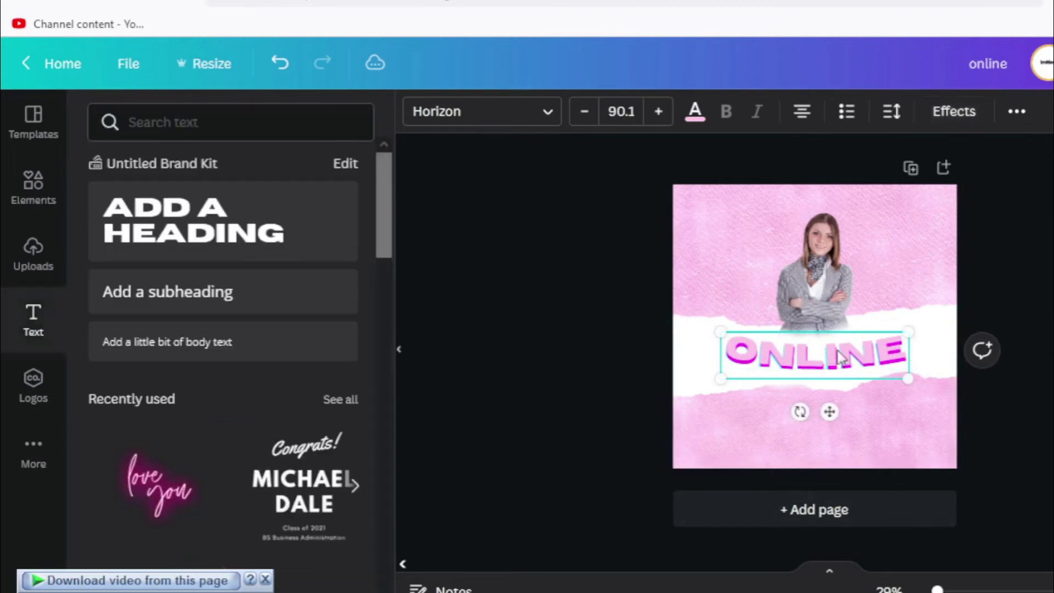
pyautogui.click(1016, 269)
pyautogui.moveTo(838, 356); pyautogui.dragTo(833, 337)
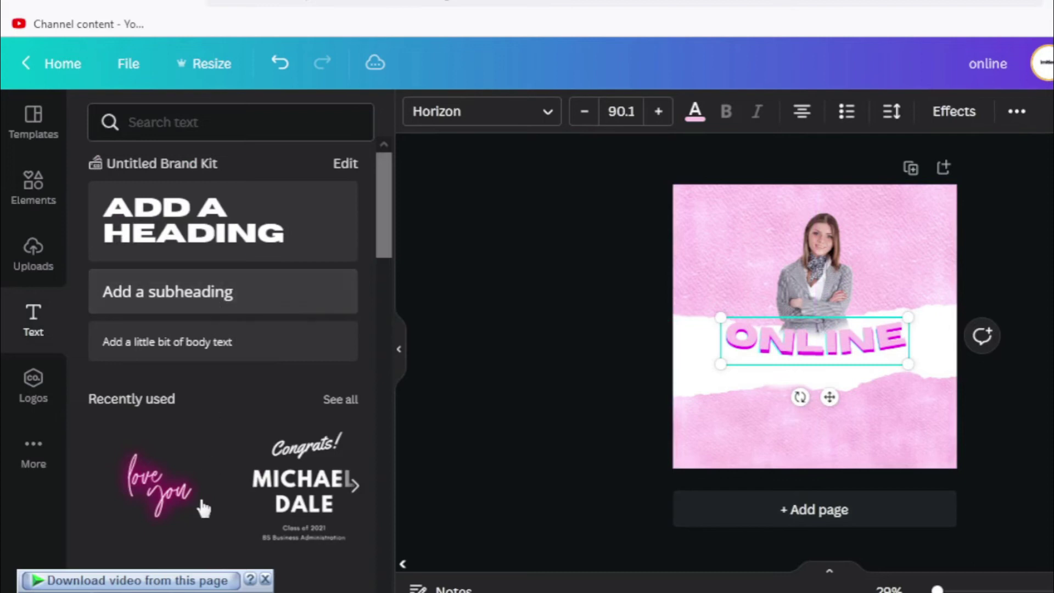
# - Add the neon "love you" text combination to the design, ungroup it and delete the word "you"
pyautogui.moveTo(406, 457); pyautogui.dragTo(827, 388)
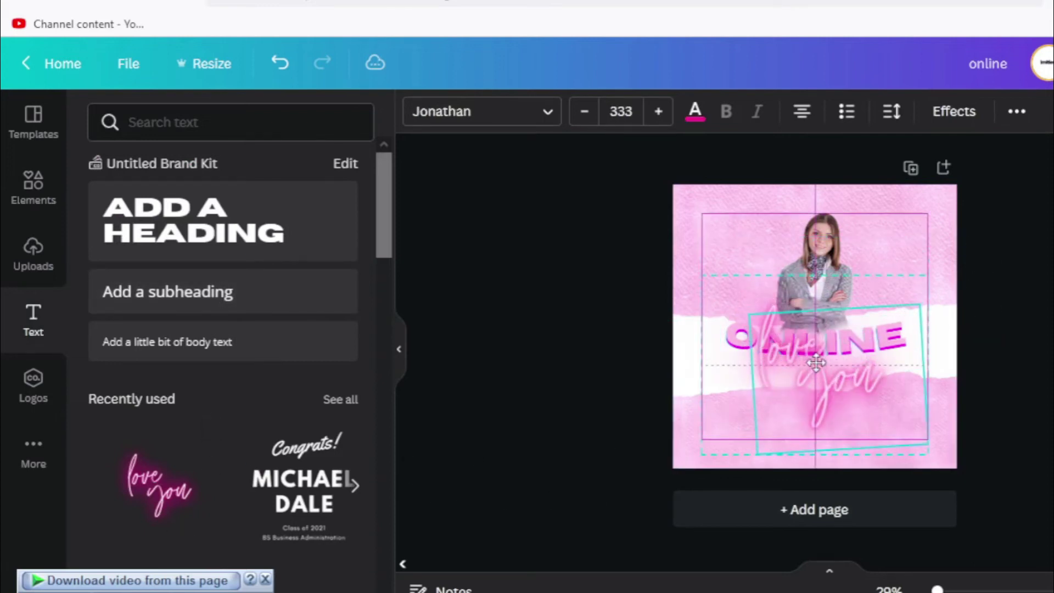
pyautogui.rightClick(824, 384)
pyautogui.click(846, 438)
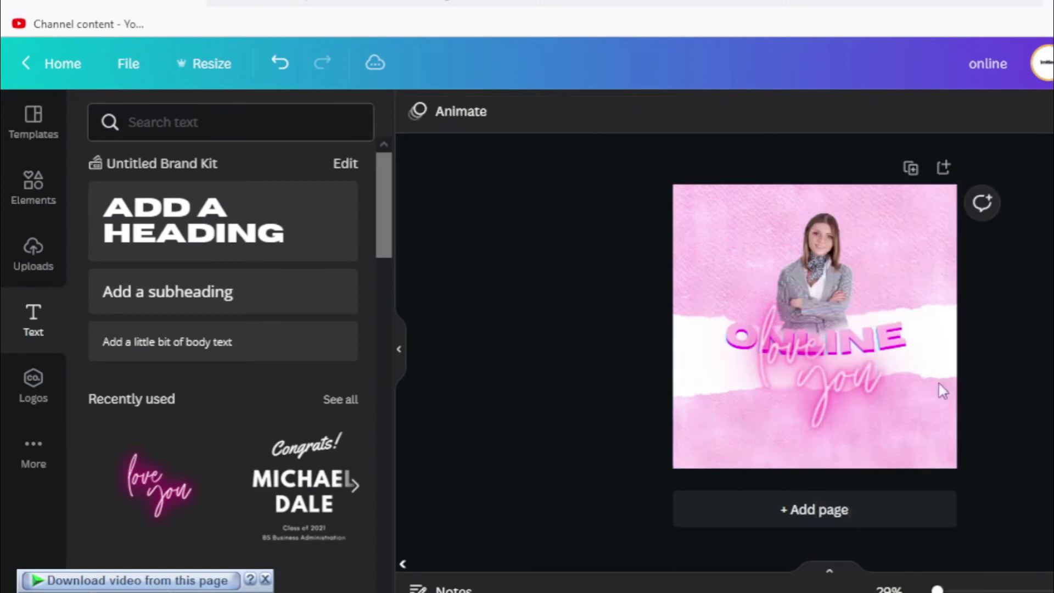
pyautogui.click(780, 346)
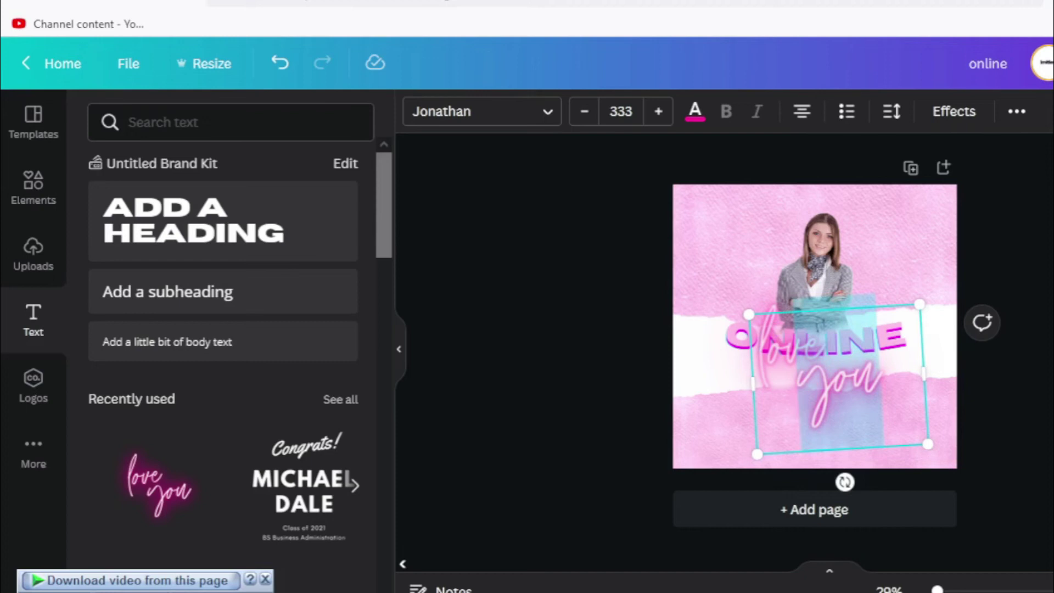
pyautogui.moveTo(881, 423); pyautogui.dragTo(833, 393)
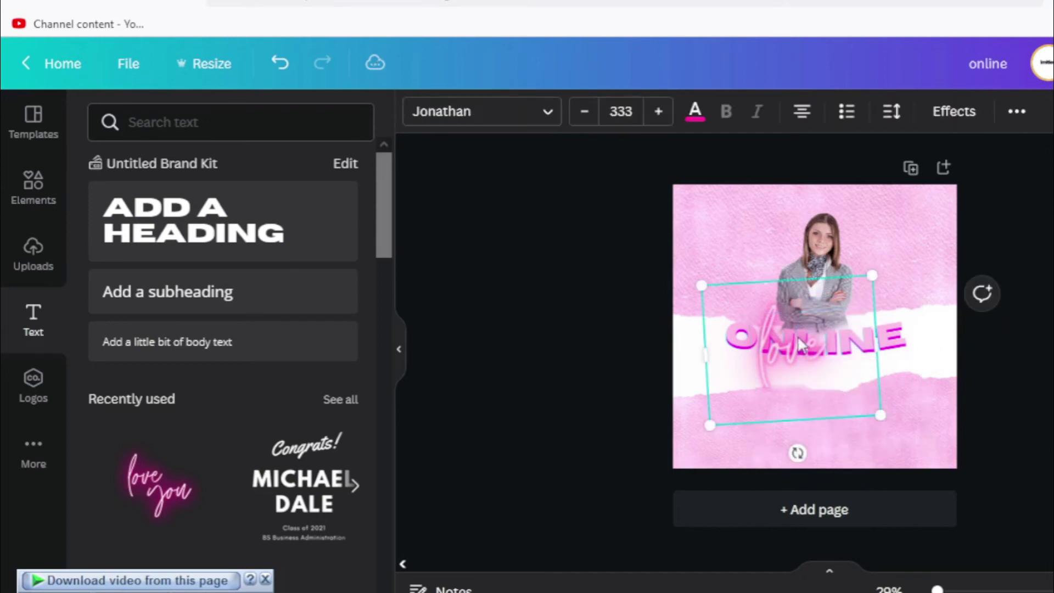
# - Replace the word "love" with "Webinar", reduce it to size 140 and place it just below the ONLINE heading
pyautogui.write('Webinar')
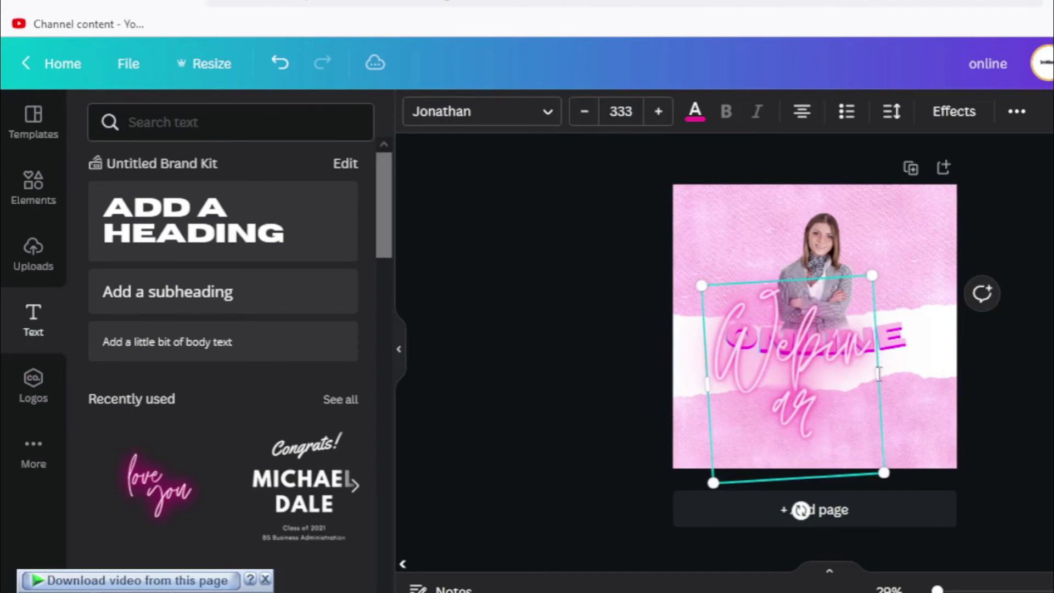
pyautogui.moveTo(879, 373); pyautogui.dragTo(868, 347)
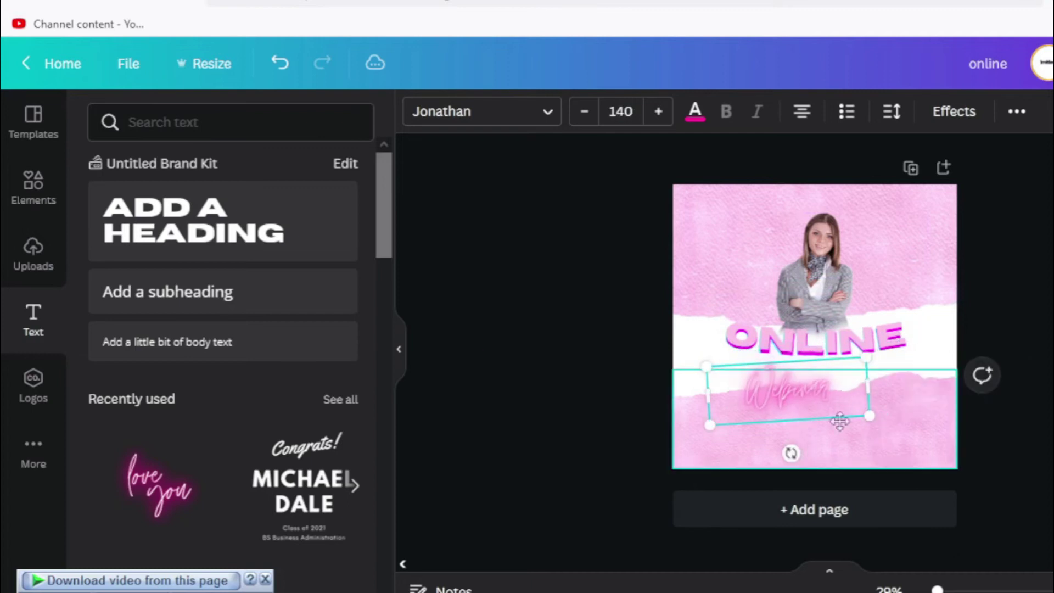
pyautogui.click(937, 467)
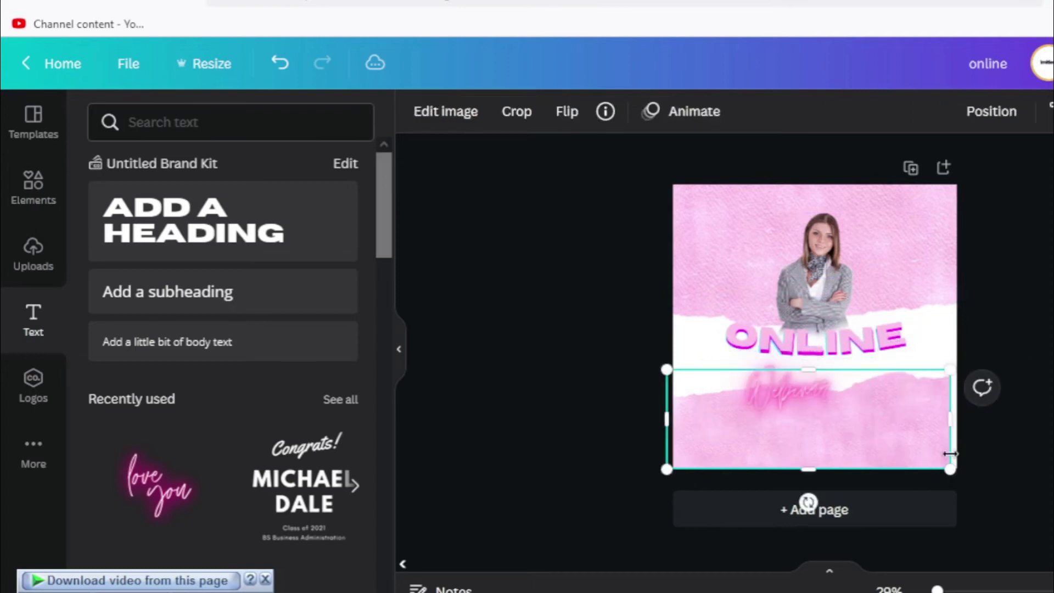
pyautogui.moveTo(960, 466); pyautogui.dragTo(965, 468)
pyautogui.moveTo(795, 387); pyautogui.dragTo(820, 360)
# - Try red on the Webinar text and recolour it black (#000000)
pyautogui.click(694, 113)
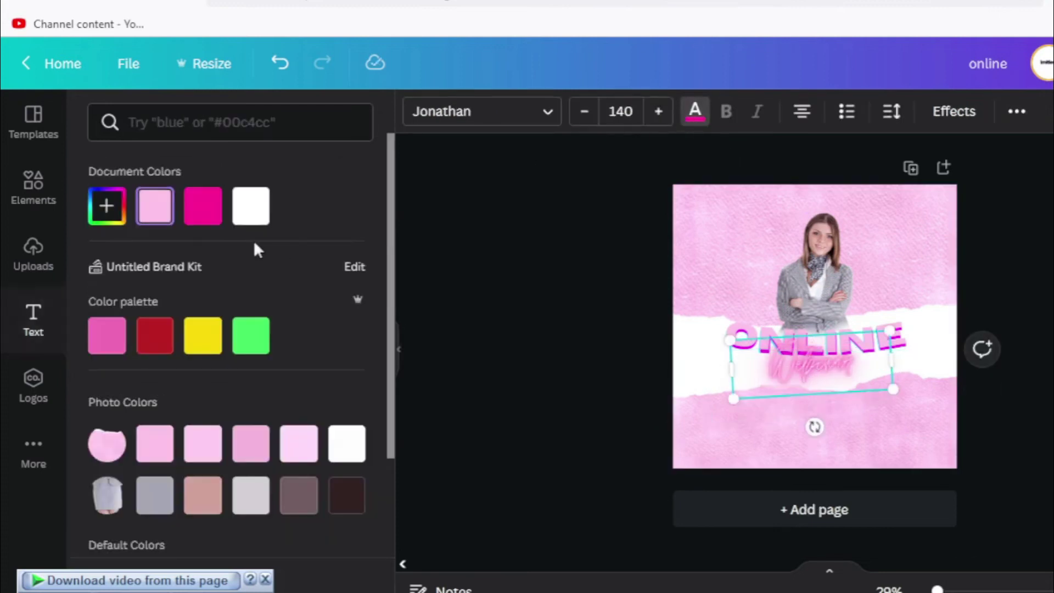
pyautogui.click(144, 345)
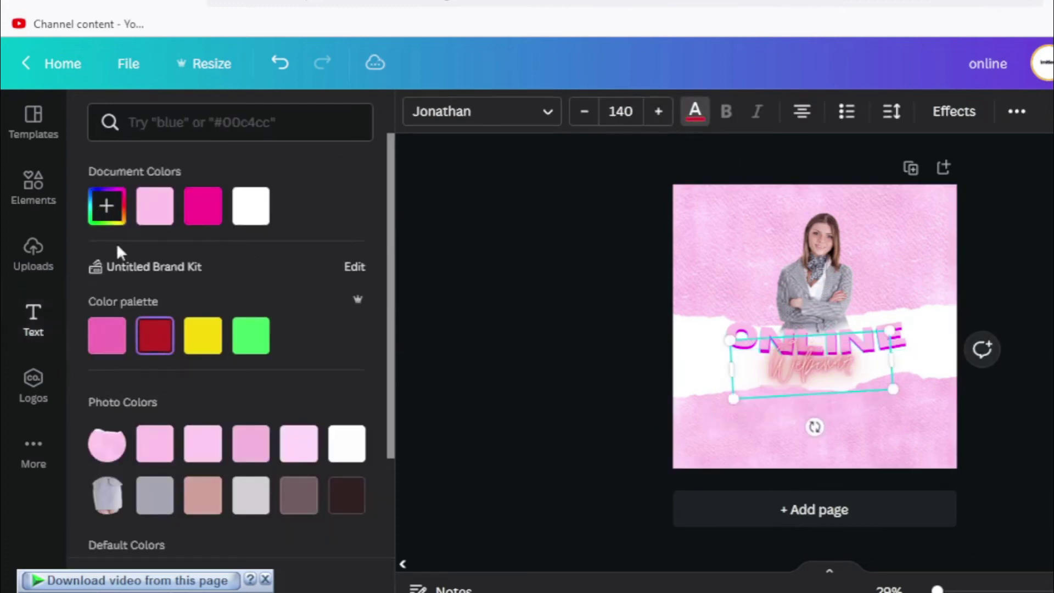
pyautogui.click(114, 208)
pyautogui.moveTo(143, 266); pyautogui.dragTo(87, 377)
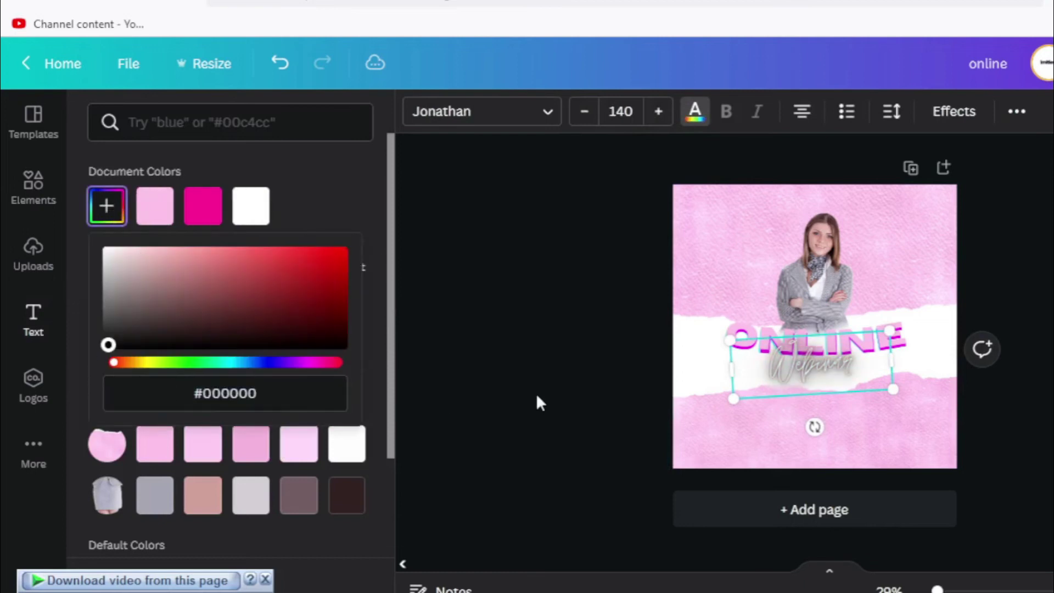
pyautogui.click(300, 173)
pyautogui.scroll(-3, 330, 236)
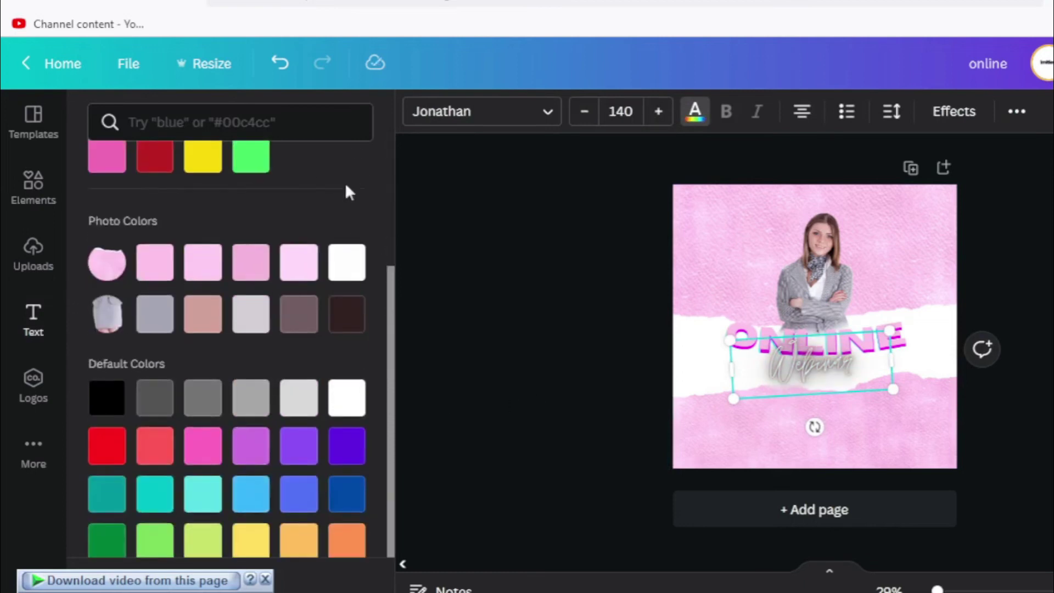
# - Replace the Webinar text's Neon effect with Lift, enlarge it to size 180 and position it overlapping the lower edge of ONLINE
pyautogui.click(954, 111)
pyautogui.click(126, 235)
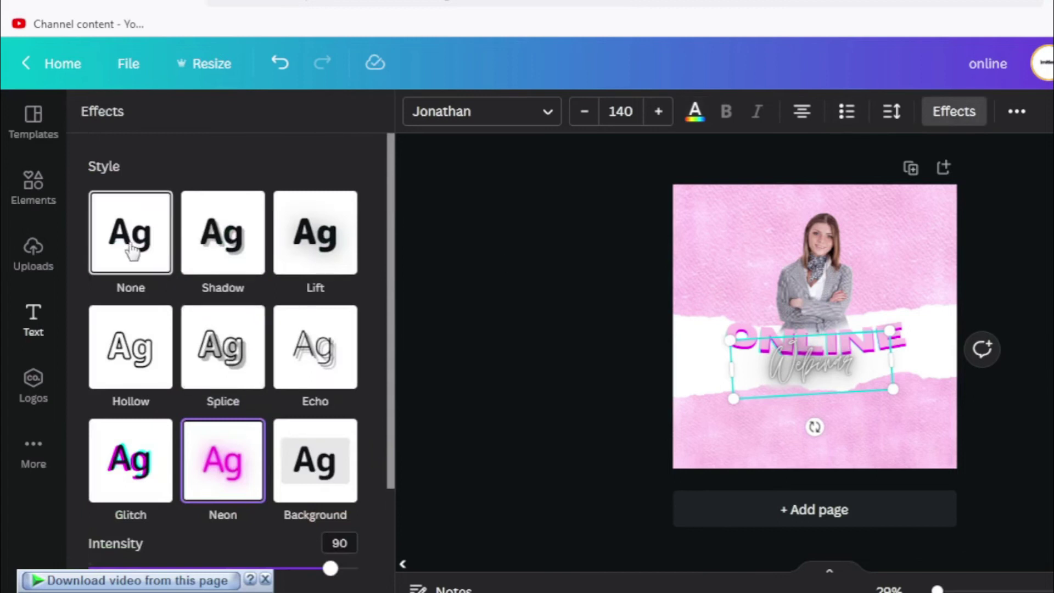
pyautogui.click(316, 250)
pyautogui.moveTo(906, 394); pyautogui.dragTo(941, 402)
pyautogui.moveTo(832, 361); pyautogui.dragTo(811, 364)
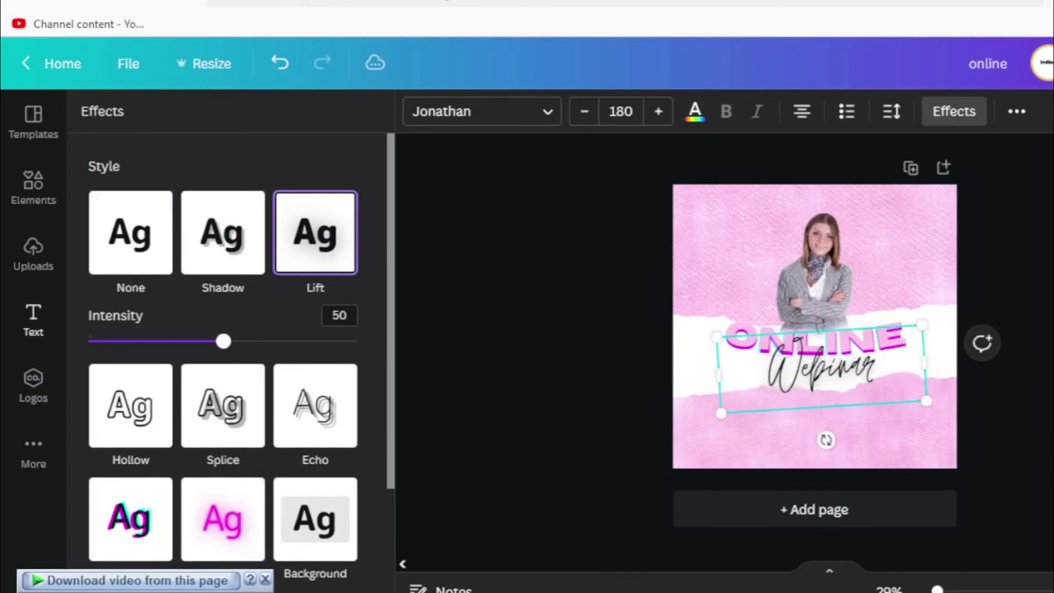
pyautogui.press('Escape')
pyautogui.press('Escape')
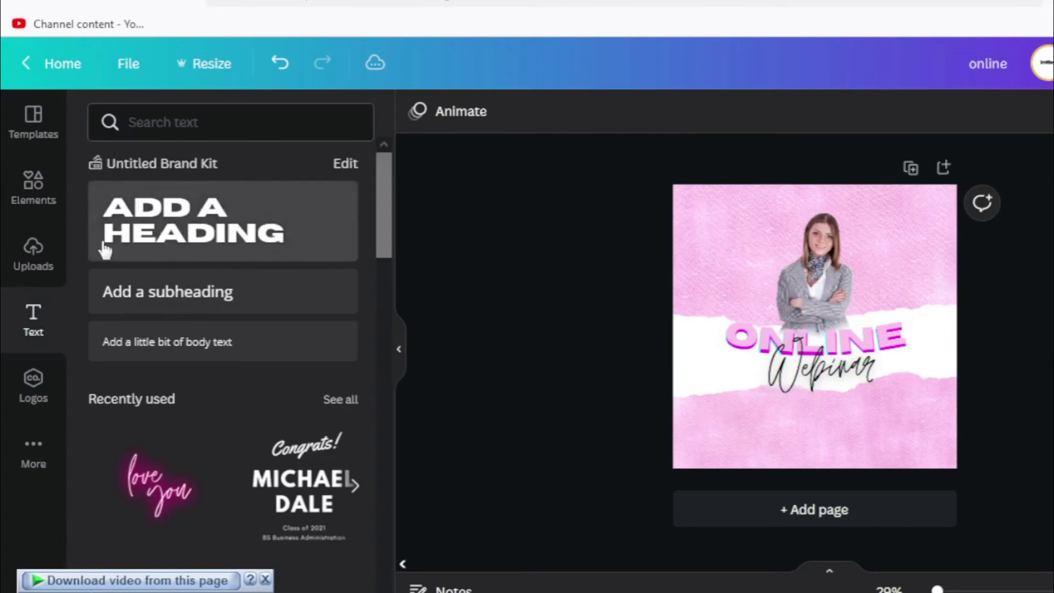
# - Search the elements for "logo", add the pink and yellow overlapping-shapes graphic and place it small in the design's upper-left corner
pyautogui.click(33, 187)
pyautogui.click(190, 124)
pyautogui.doubleClick(191, 125)
pyautogui.write('logo')
pyautogui.press('Return')
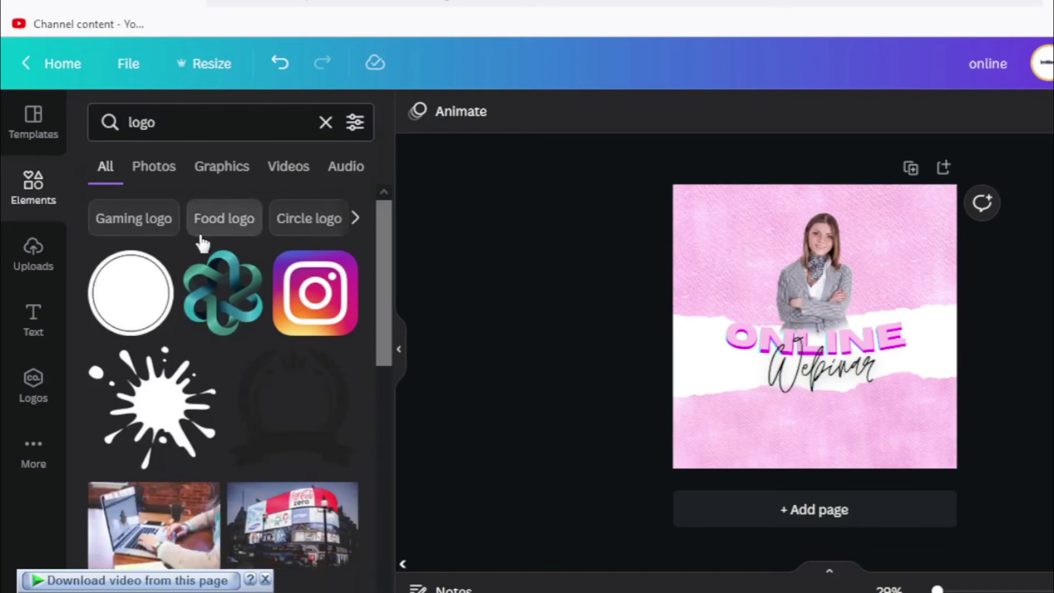
pyautogui.scroll(-5, 211, 254)
pyautogui.scroll(-7, 211, 253)
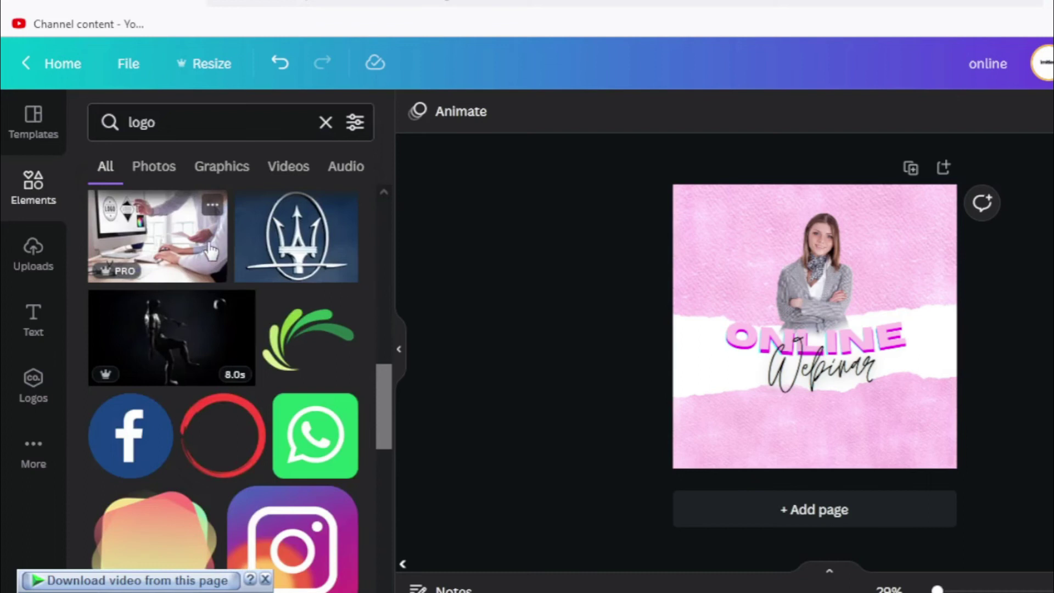
pyautogui.scroll(-11, 212, 254)
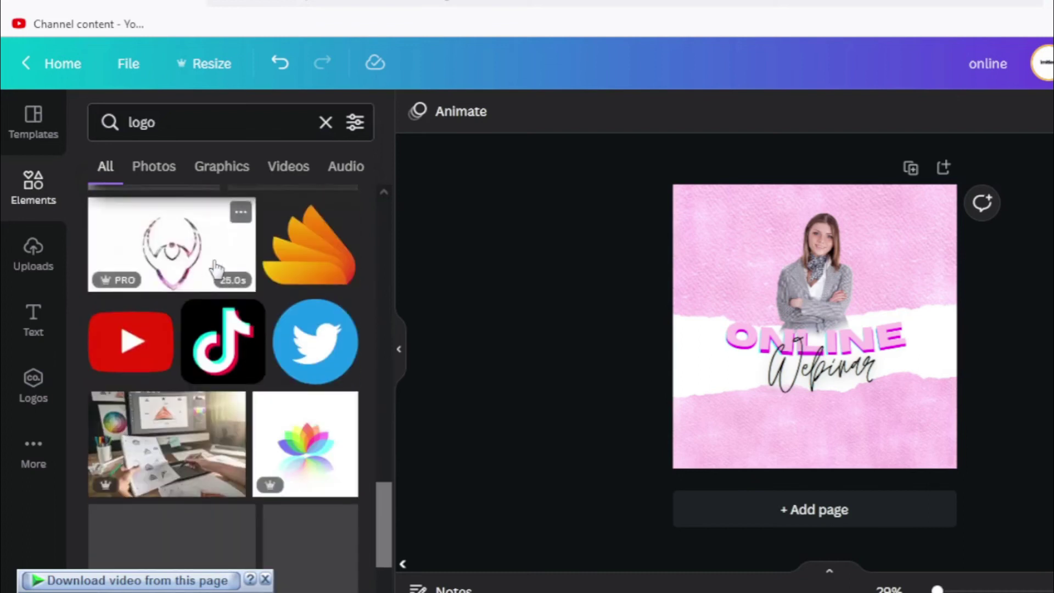
pyautogui.scroll(-4, 150, 313)
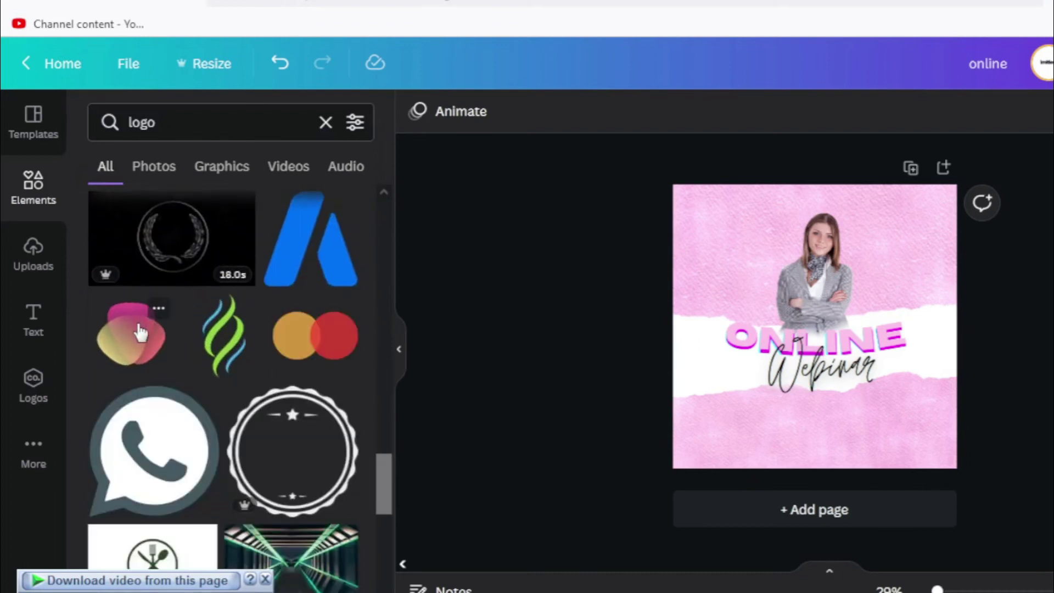
pyautogui.click(139, 334)
pyautogui.moveTo(871, 279); pyautogui.dragTo(715, 189)
pyautogui.moveTo(752, 249); pyautogui.dragTo(712, 211)
# - Search the elements for "qr code", add the square black-and-white QR code and place it small in the design's upper-right corner
pyautogui.click(193, 122)
pyautogui.write('qr code')
pyautogui.press('Return')
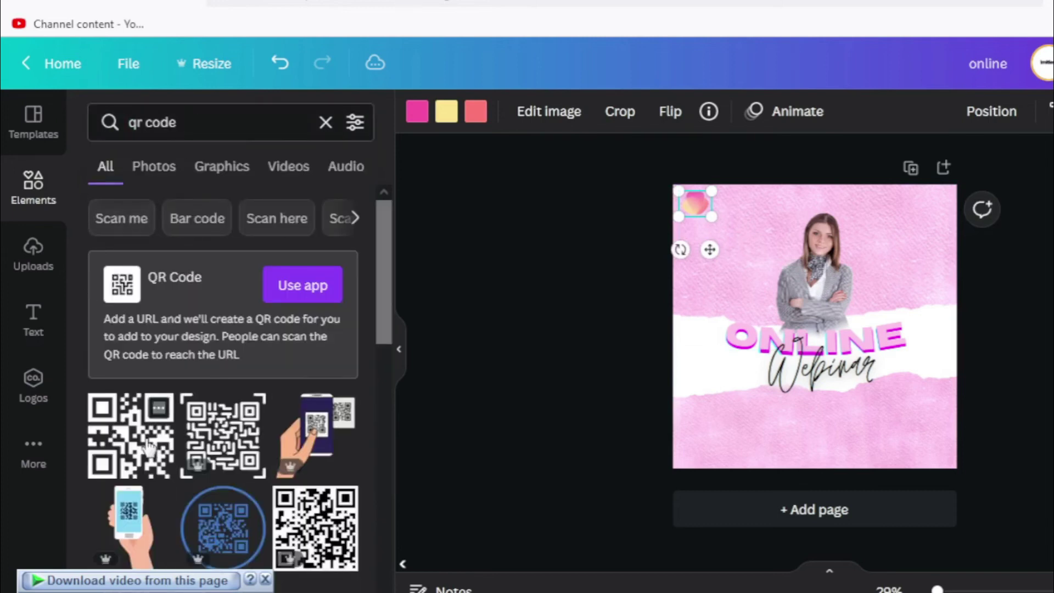
pyautogui.click(315, 525)
pyautogui.moveTo(888, 268); pyautogui.dragTo(956, 253)
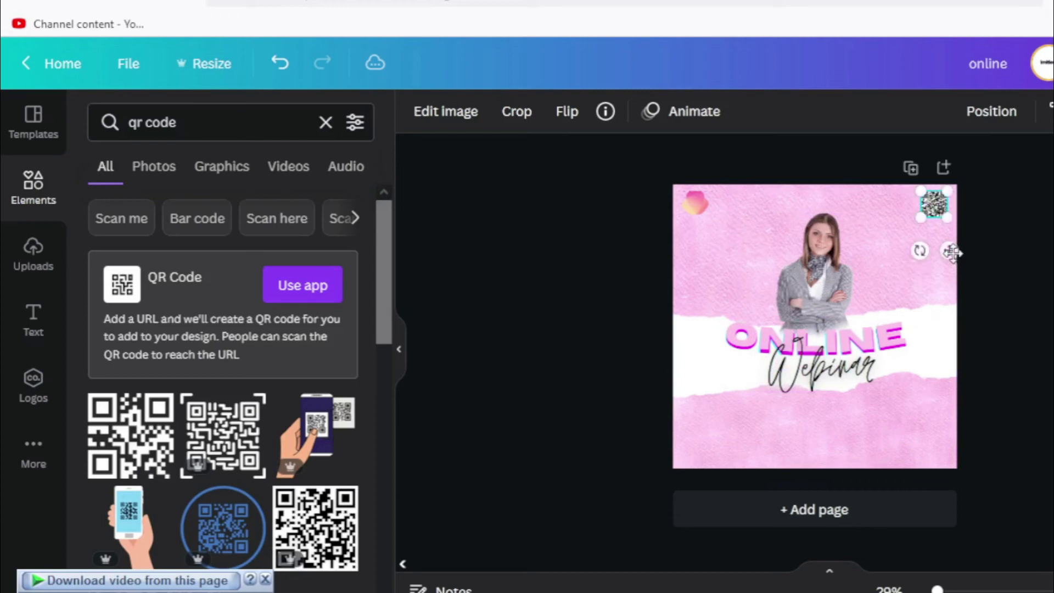
pyautogui.click(550, 362)
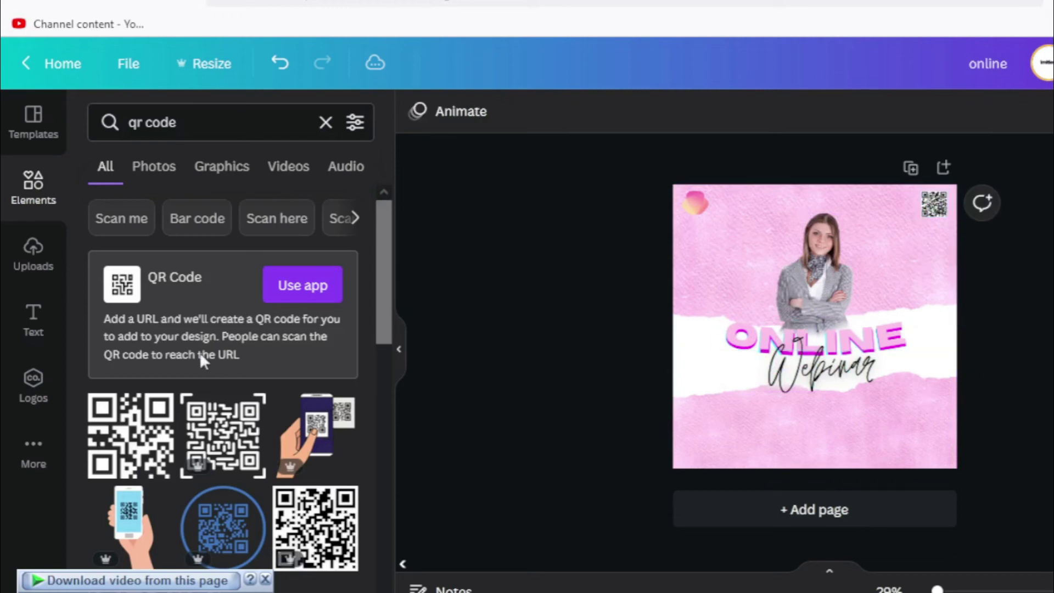
# - Add a subheading text box and place it on the lower pink torn-paper area beneath Webinar
pyautogui.click(47, 313)
pyautogui.click(188, 292)
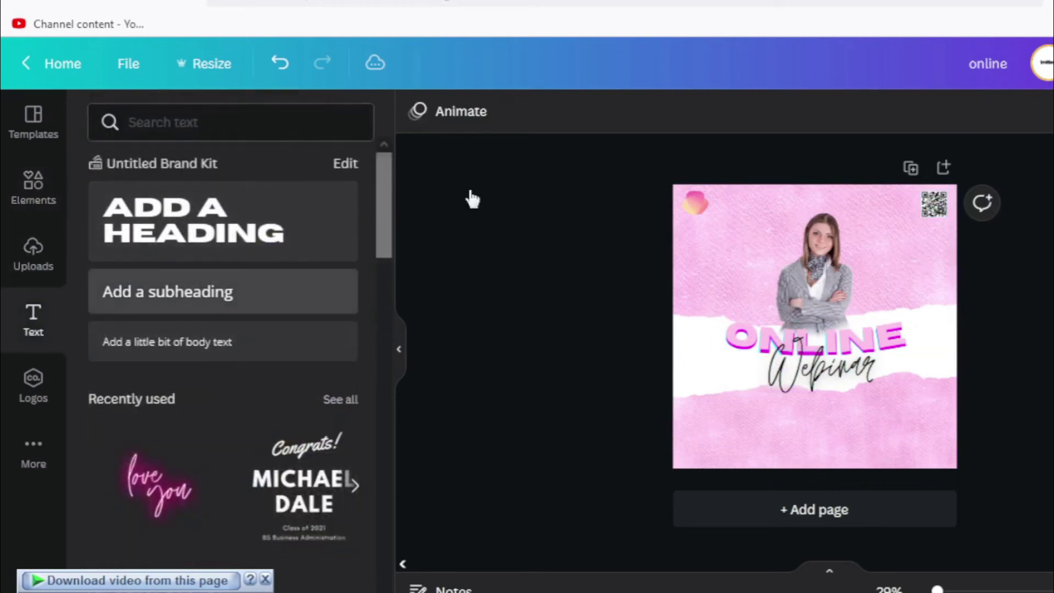
pyautogui.moveTo(835, 364); pyautogui.dragTo(837, 456)
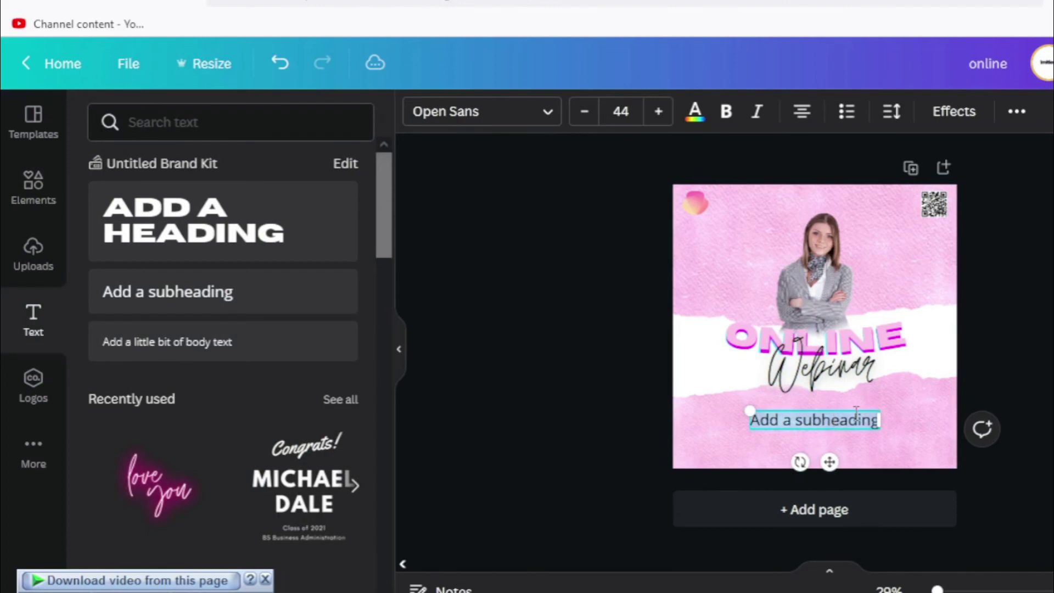
pyautogui.write('g')
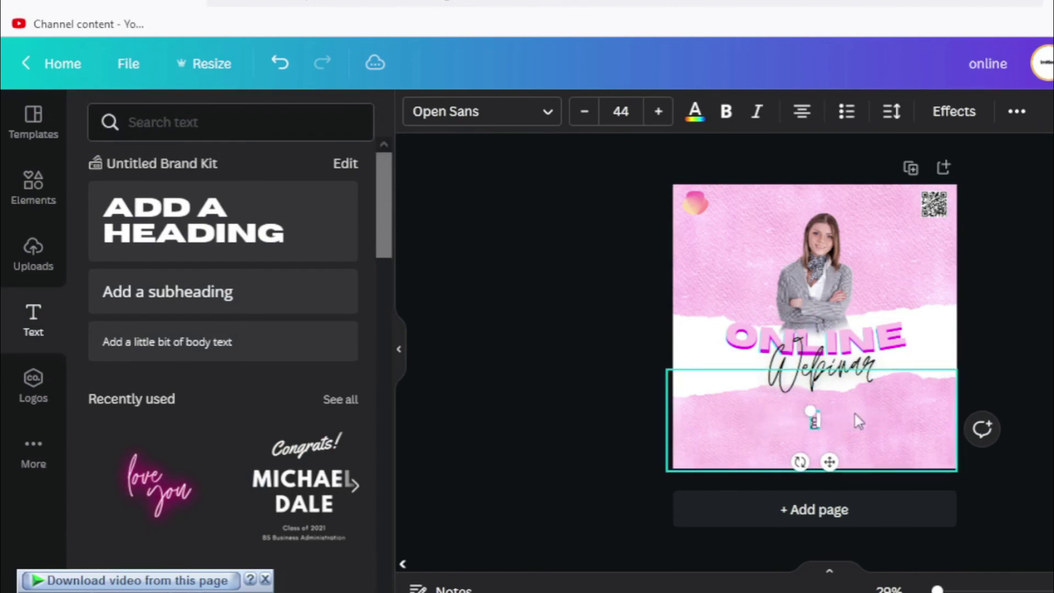
pyautogui.write('et Y')
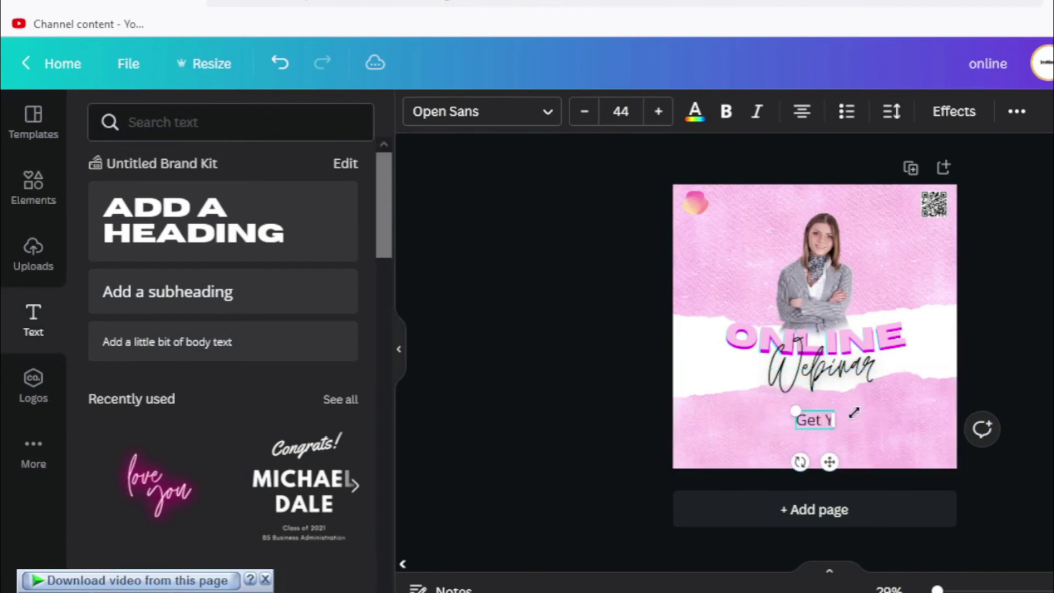
pyautogui.write('our Seat Now')
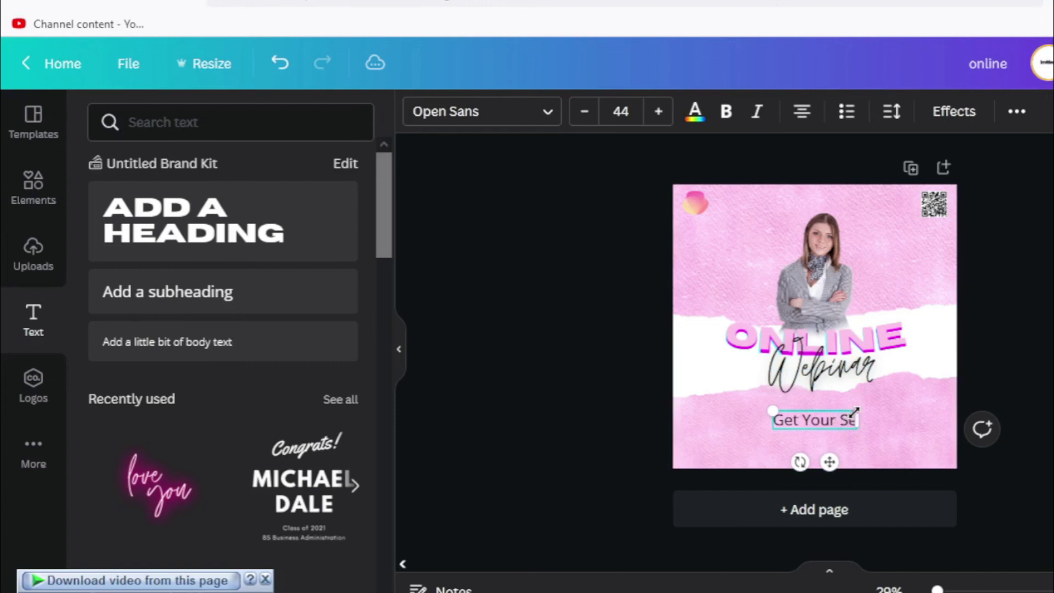
pyautogui.press('BackSpace')
pyautogui.press('BackSpace')
pyautogui.press('BackSpace')
pyautogui.press('BackSpace')
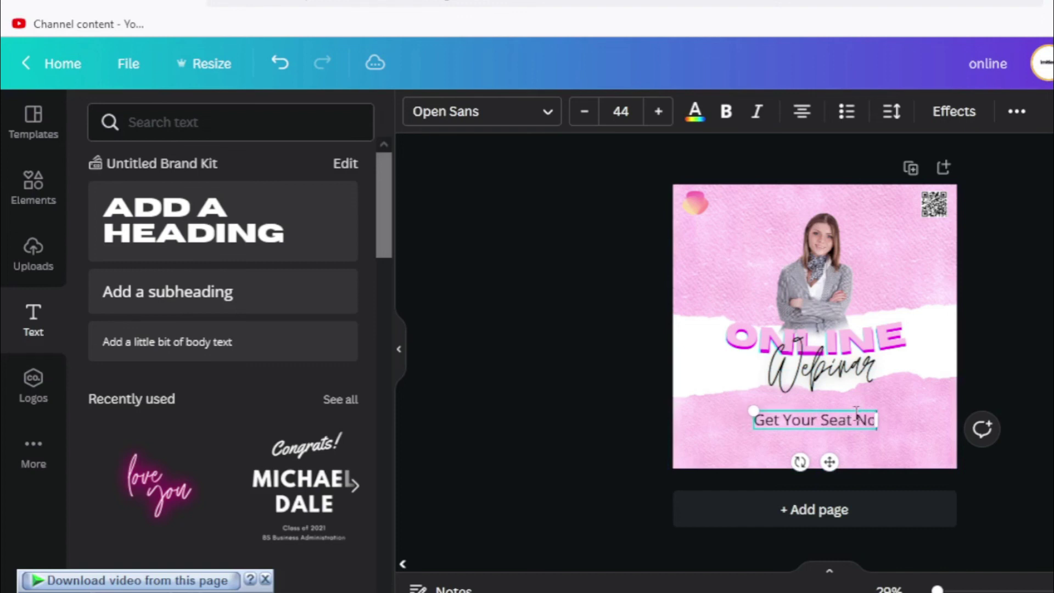
pyautogui.write('Here')
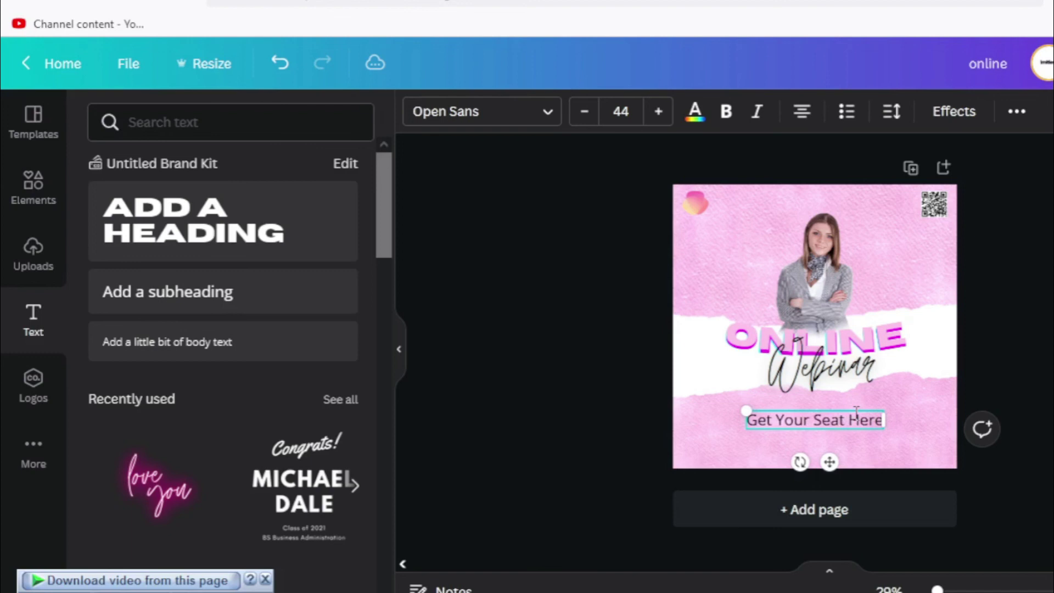
pyautogui.write('!')
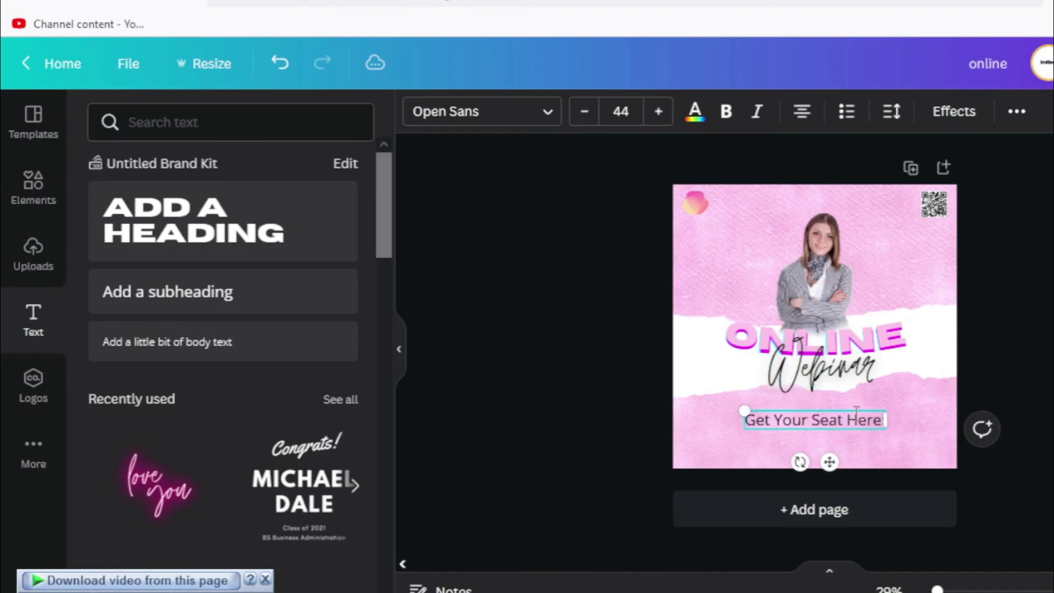
pyautogui.press('Return')
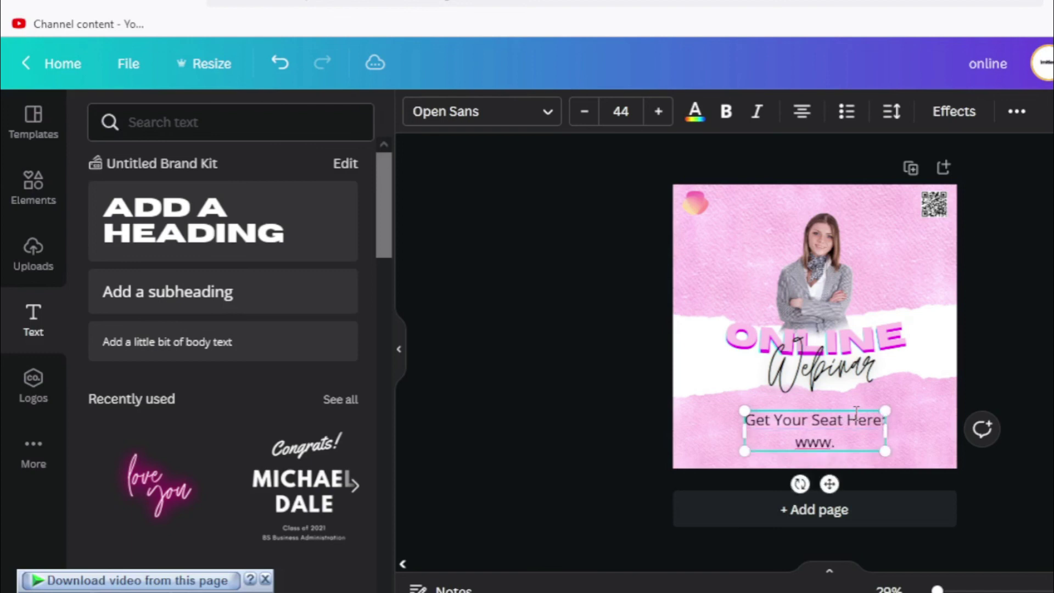
pyautogui.write('www.ipsum.com')
# - Set both lines of the sign-up text in Open Sauce SemiBold and widen its text box
pyautogui.hotkey('ctrl', 'a')
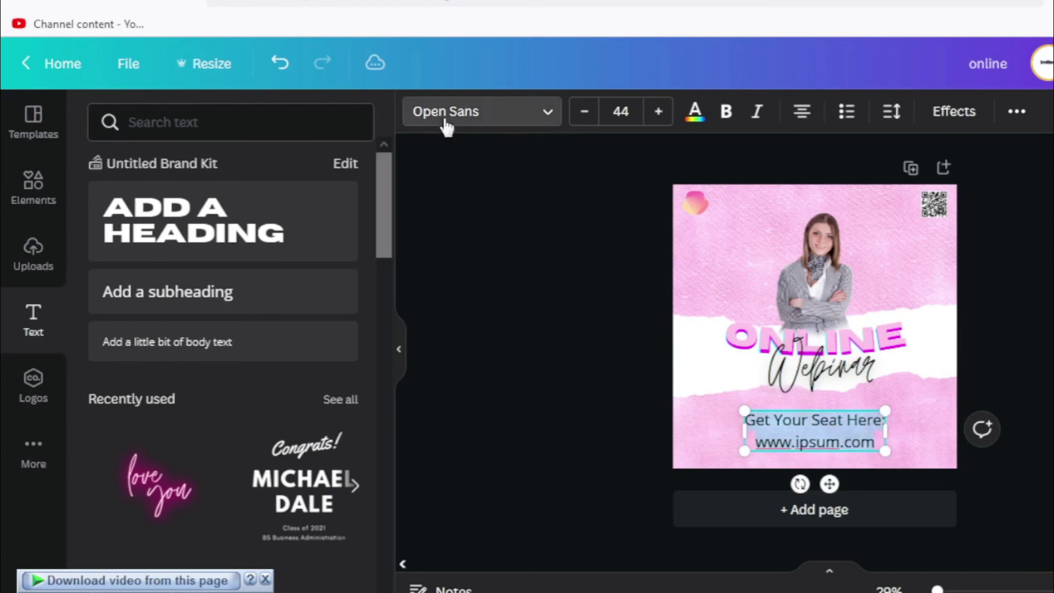
pyautogui.click(447, 121)
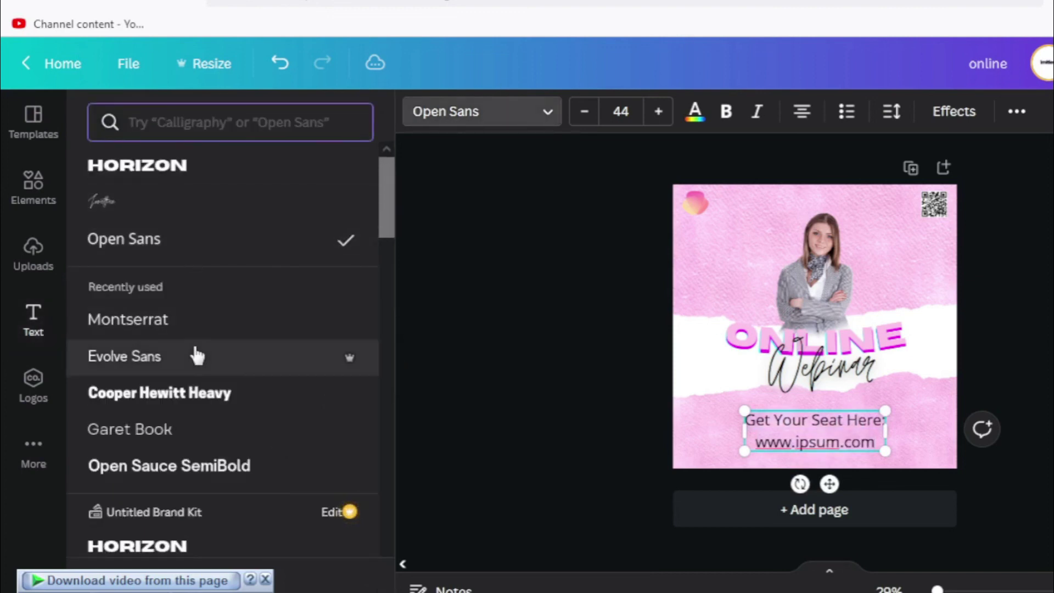
pyautogui.click(208, 466)
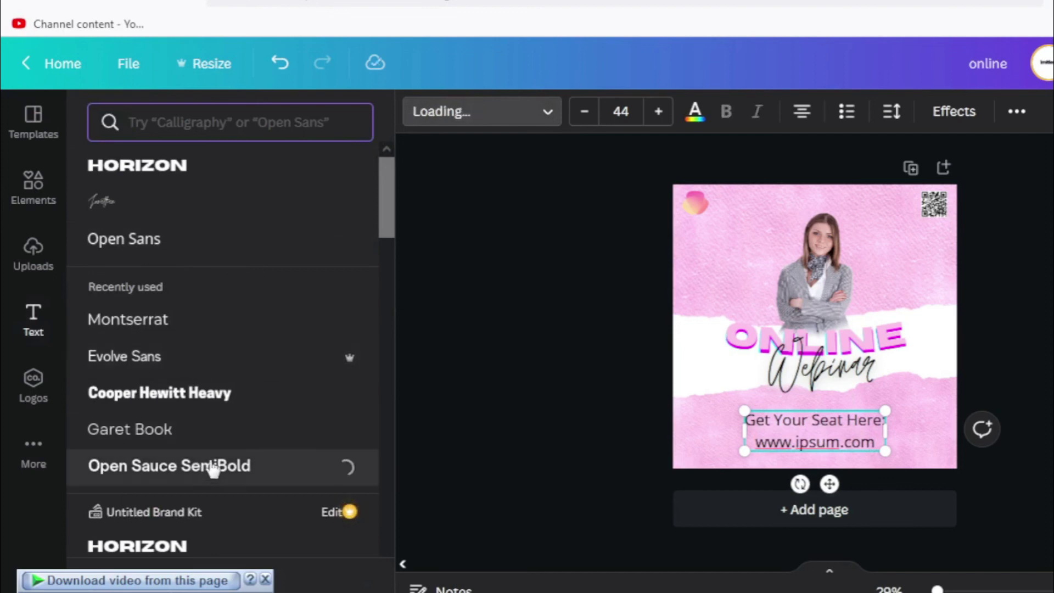
pyautogui.moveTo(885, 431); pyautogui.dragTo(949, 432)
# - Tighten the sign-up text's line spacing and centre the text box horizontally beneath Webinar
pyautogui.click(892, 112)
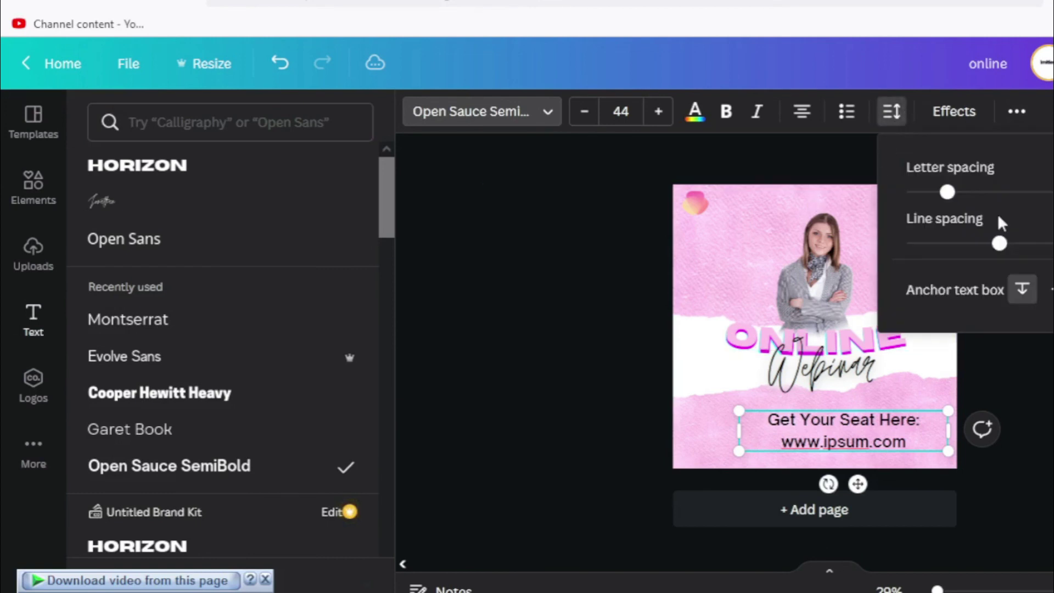
pyautogui.moveTo(996, 248); pyautogui.dragTo(958, 252)
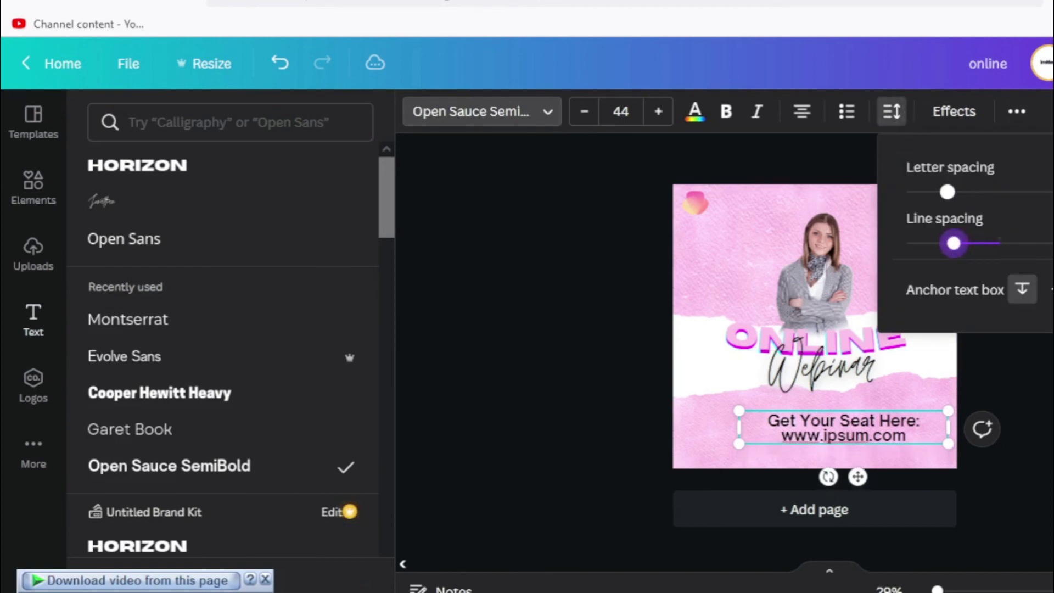
pyautogui.press('Escape')
pyautogui.press('Escape')
pyautogui.click(989, 433)
pyautogui.moveTo(860, 434); pyautogui.dragTo(828, 424)
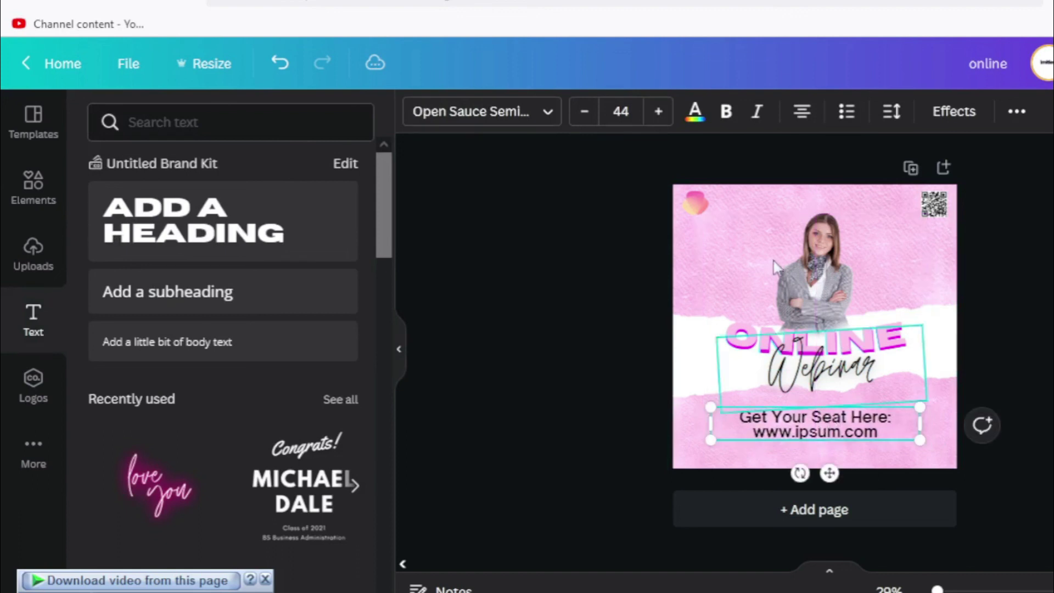
# - Apply the Lift effect to the sign-up text, keeping its black colour
pyautogui.click(695, 112)
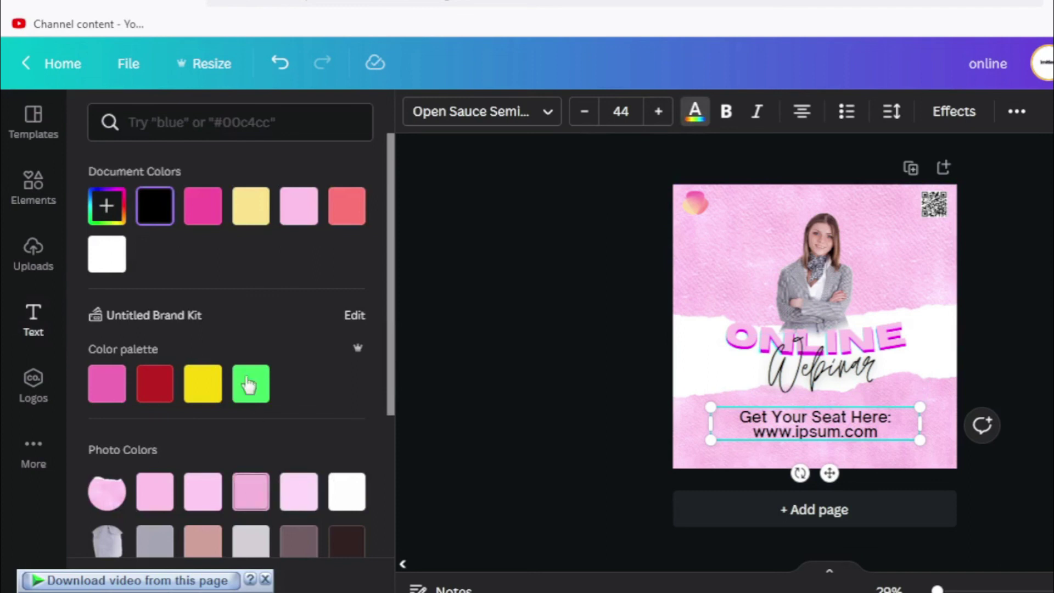
pyautogui.click(966, 113)
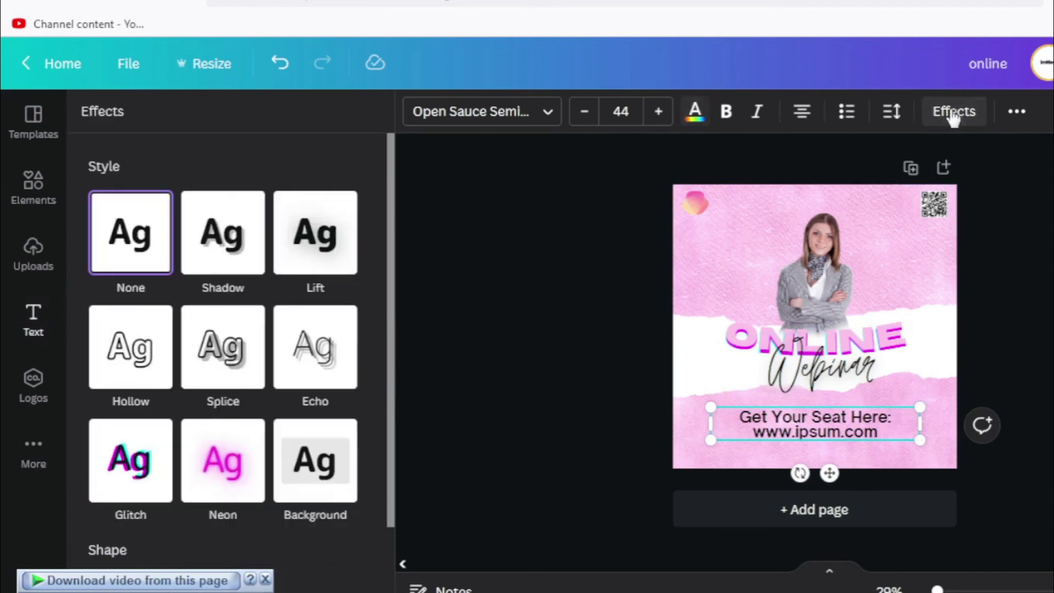
pyautogui.click(321, 262)
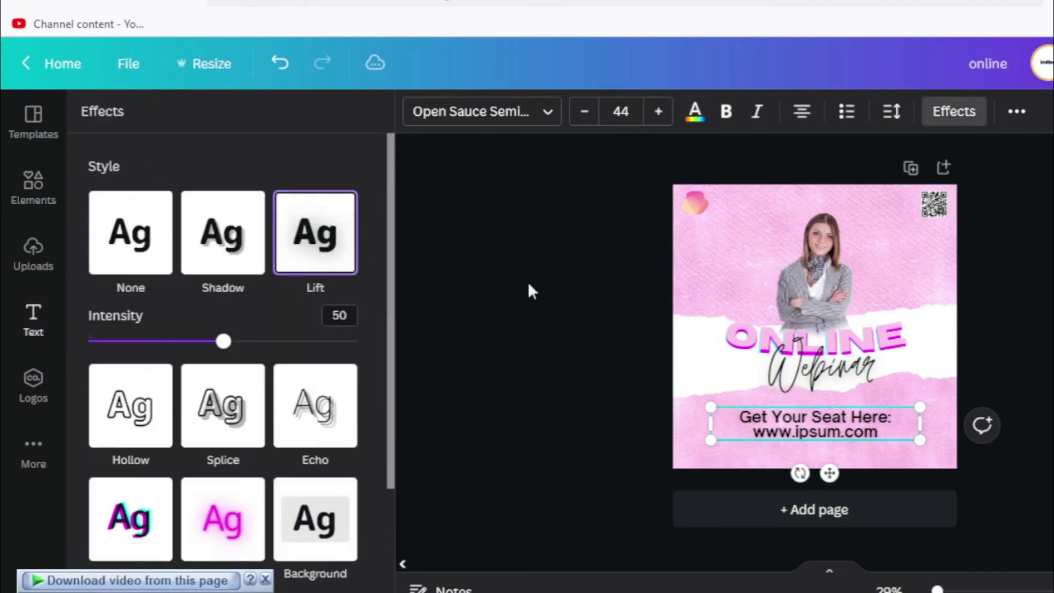
pyautogui.click(710, 458)
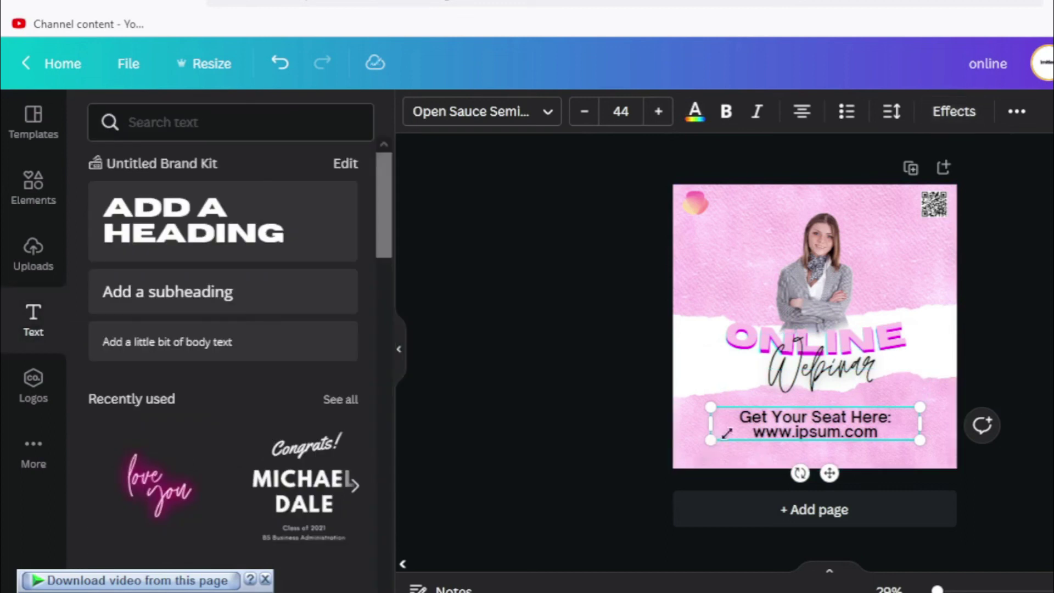
# - Shrink the sign-up text slightly and centre it in the lower pink area
pyautogui.moveTo(727, 433); pyautogui.dragTo(767, 428)
pyautogui.press('Escape')
pyautogui.moveTo(867, 430)
pyautogui.mouseDown()
pyautogui.moveTo(851, 427)
pyautogui.moveTo(860, 434)
pyautogui.mouseUp()
pyautogui.click(1013, 372)
# - Apply the Solar filter to the woman's cut-out photo and set its intensity to 28
pyautogui.click(816, 264)
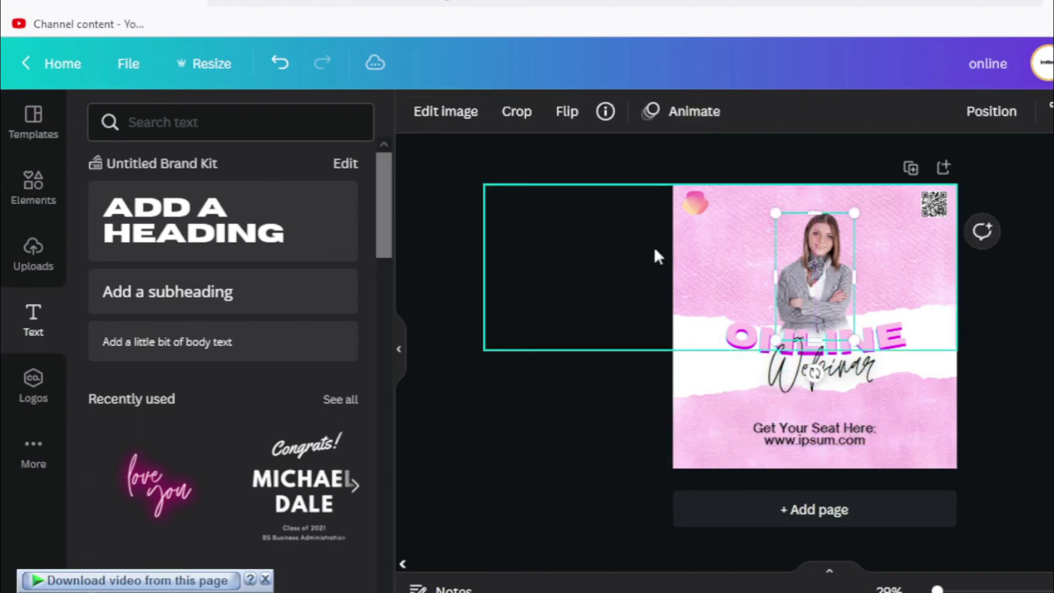
pyautogui.click(446, 116)
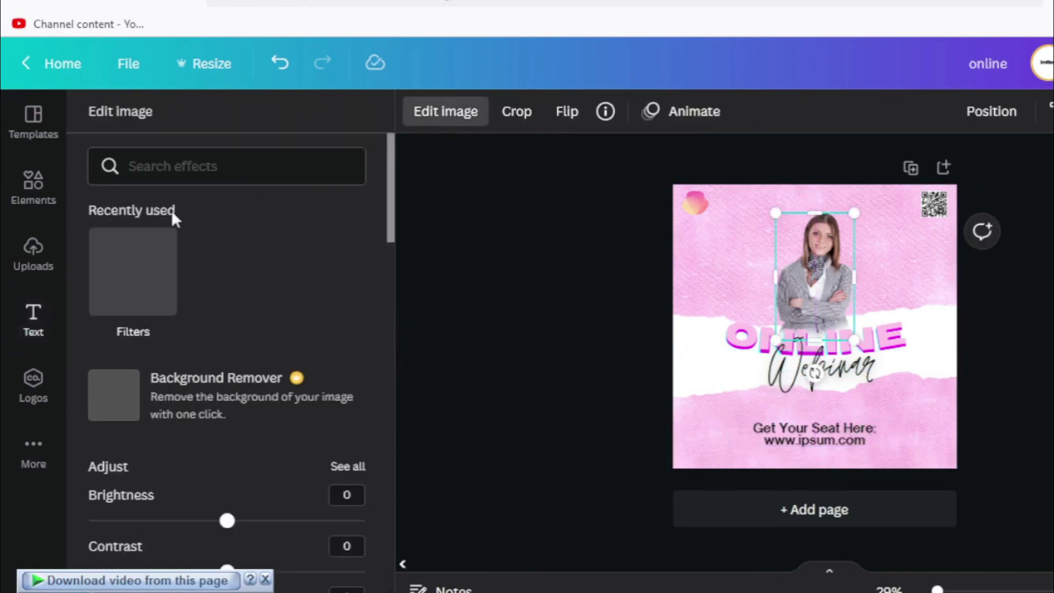
pyautogui.scroll(-2, 181, 373)
pyautogui.scroll(4, 118, 133)
pyautogui.click(131, 220)
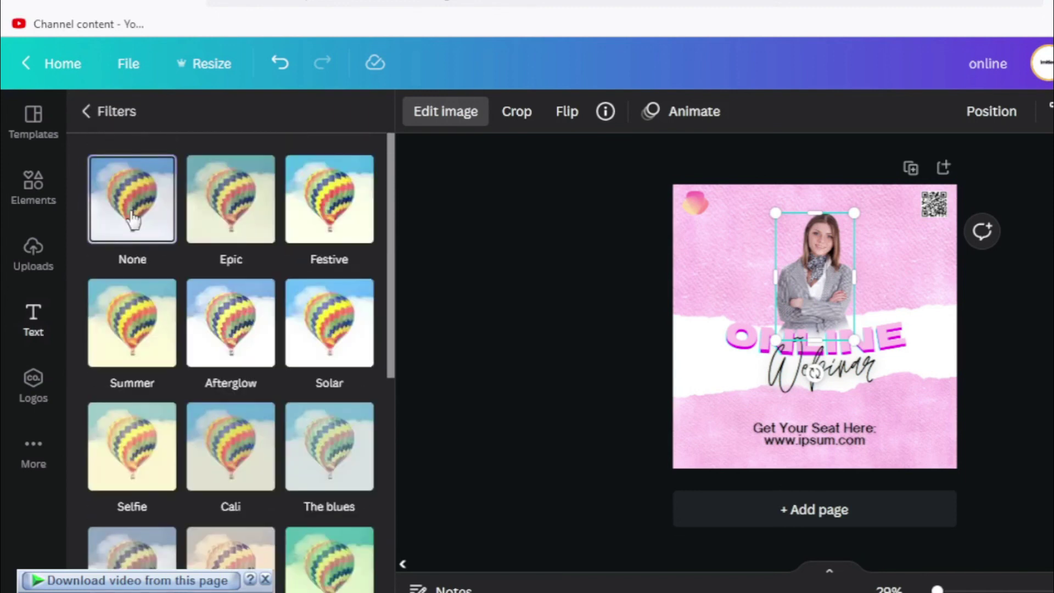
pyautogui.click(318, 329)
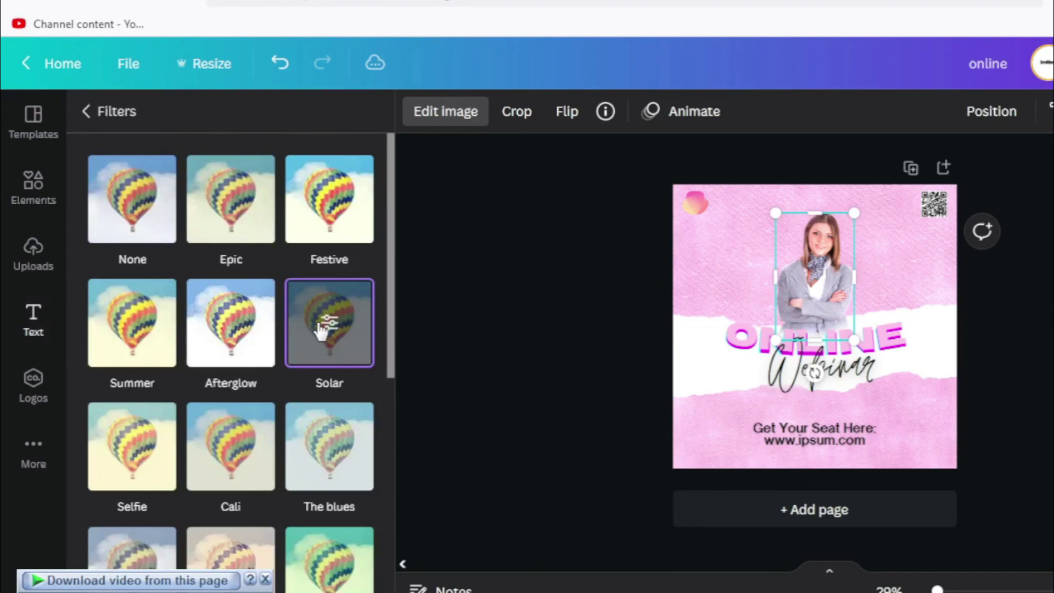
pyautogui.click(329, 327)
pyautogui.moveTo(239, 181); pyautogui.dragTo(168, 176)
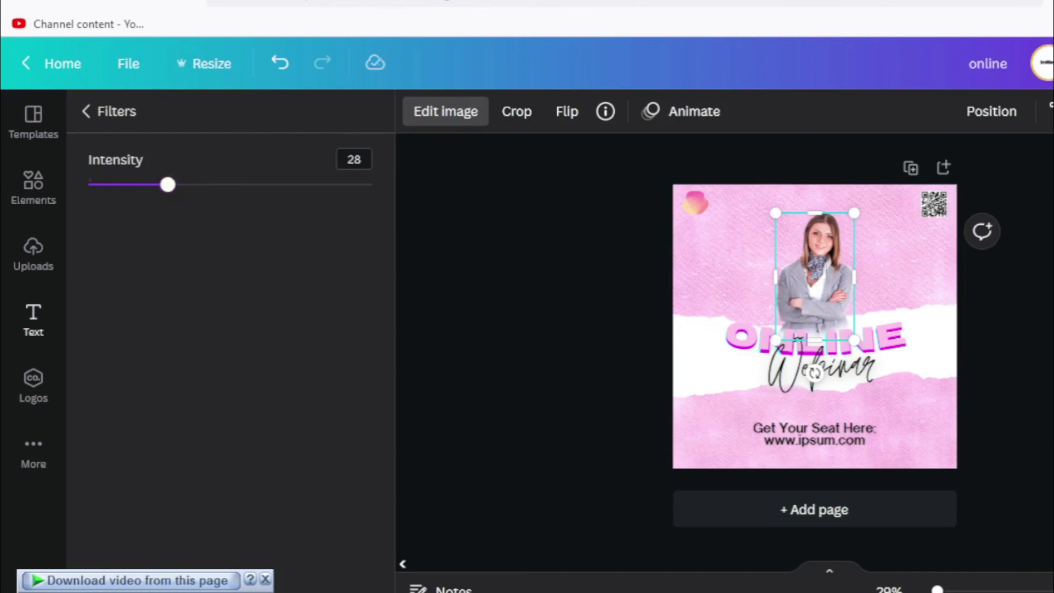
pyautogui.press('Escape')
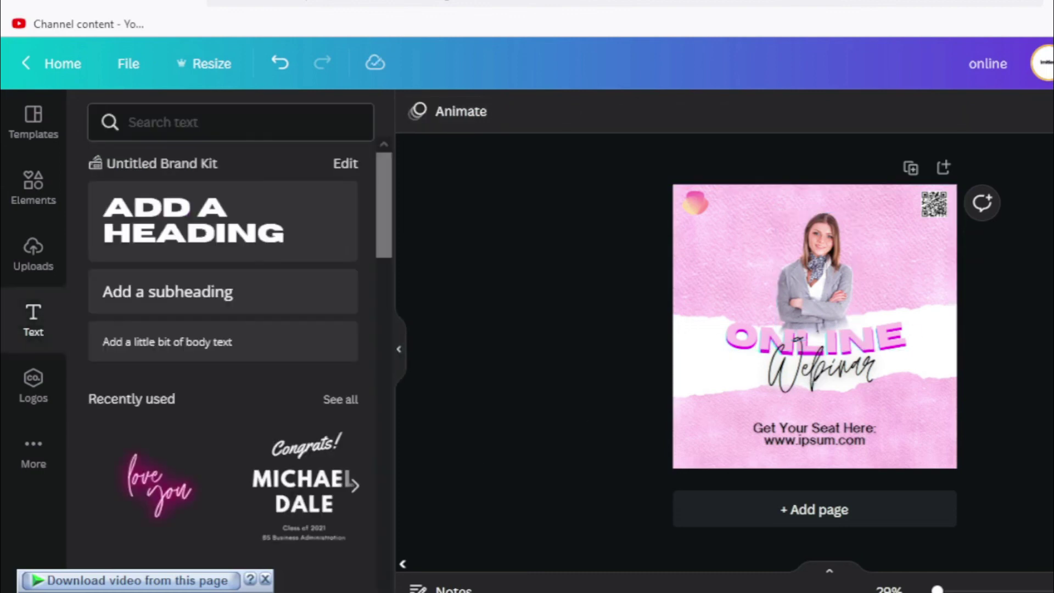